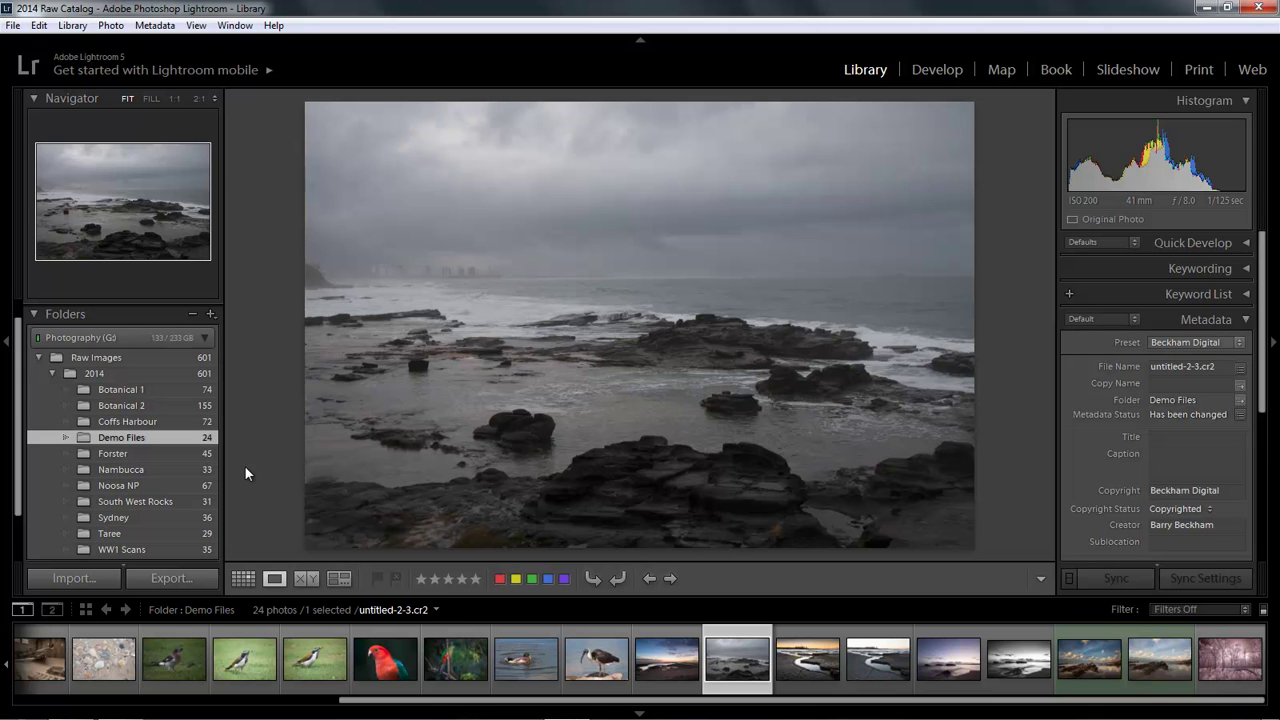
# - Open the rocky seascape photo in the Develop module and expand the Lightroom B&W Presets group
pyautogui.scroll(1, 245, 467)
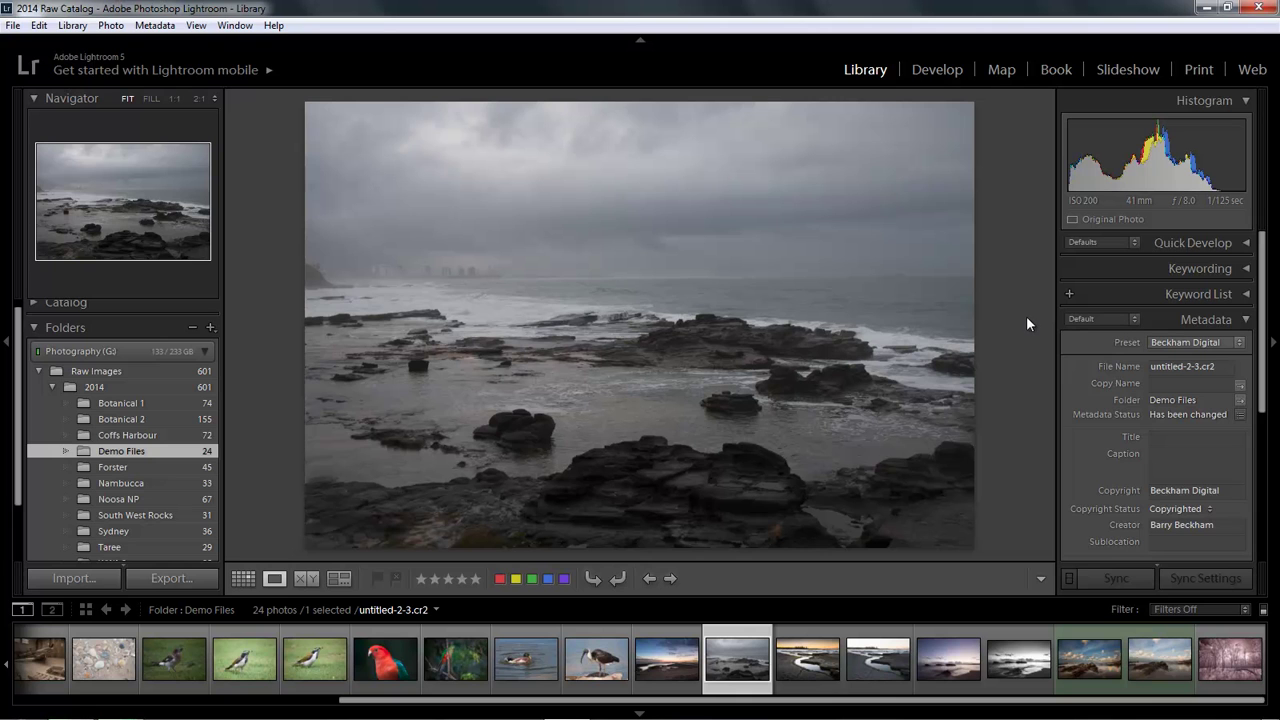
pyautogui.click(938, 70)
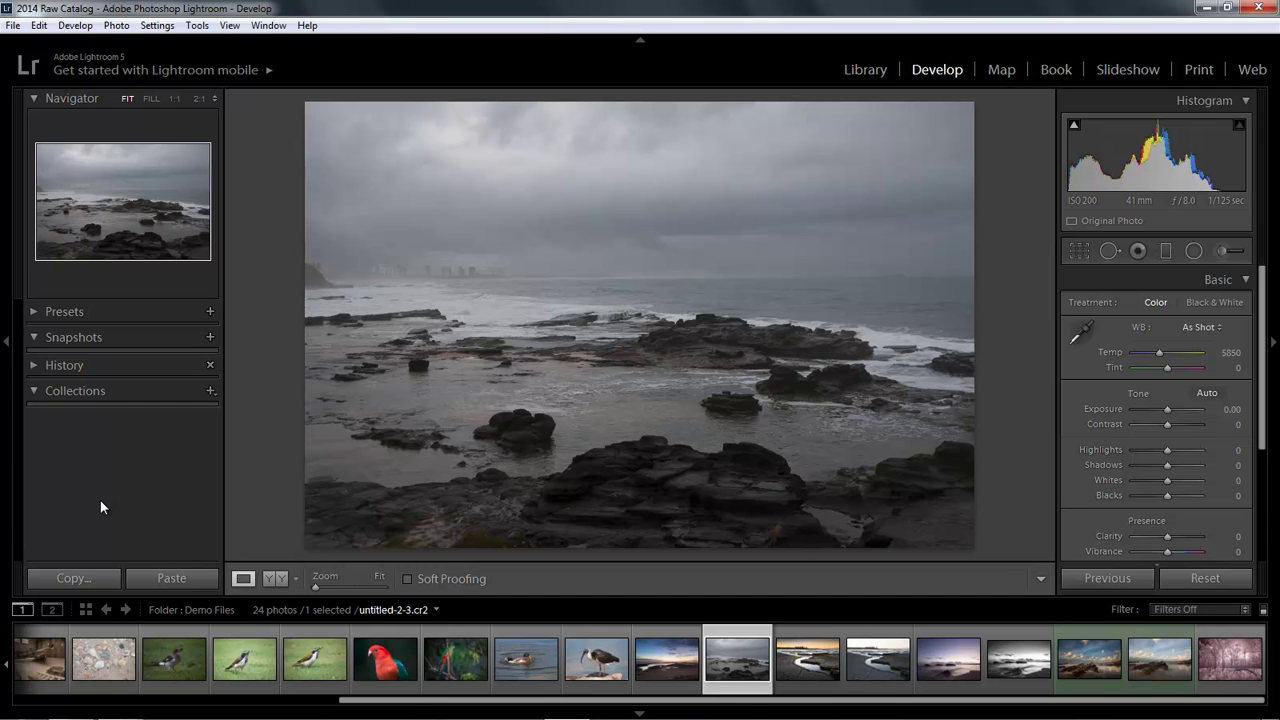
pyautogui.click(34, 312)
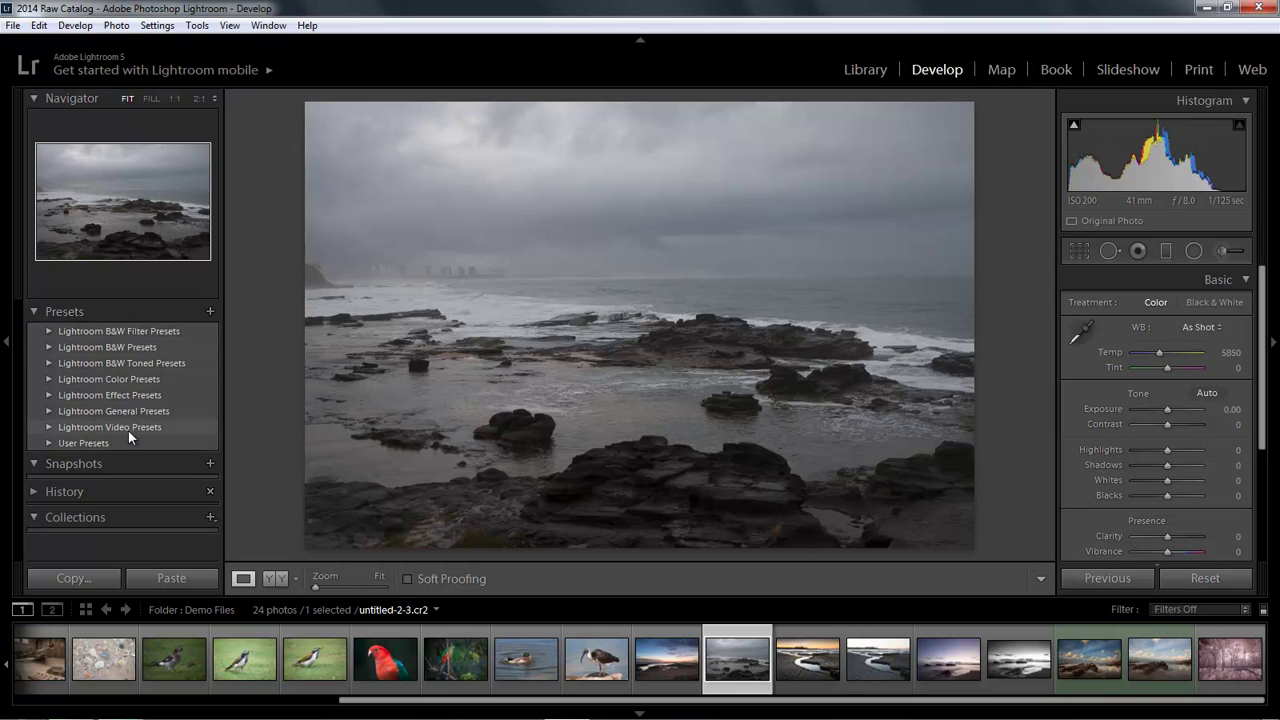
pyautogui.click(47, 346)
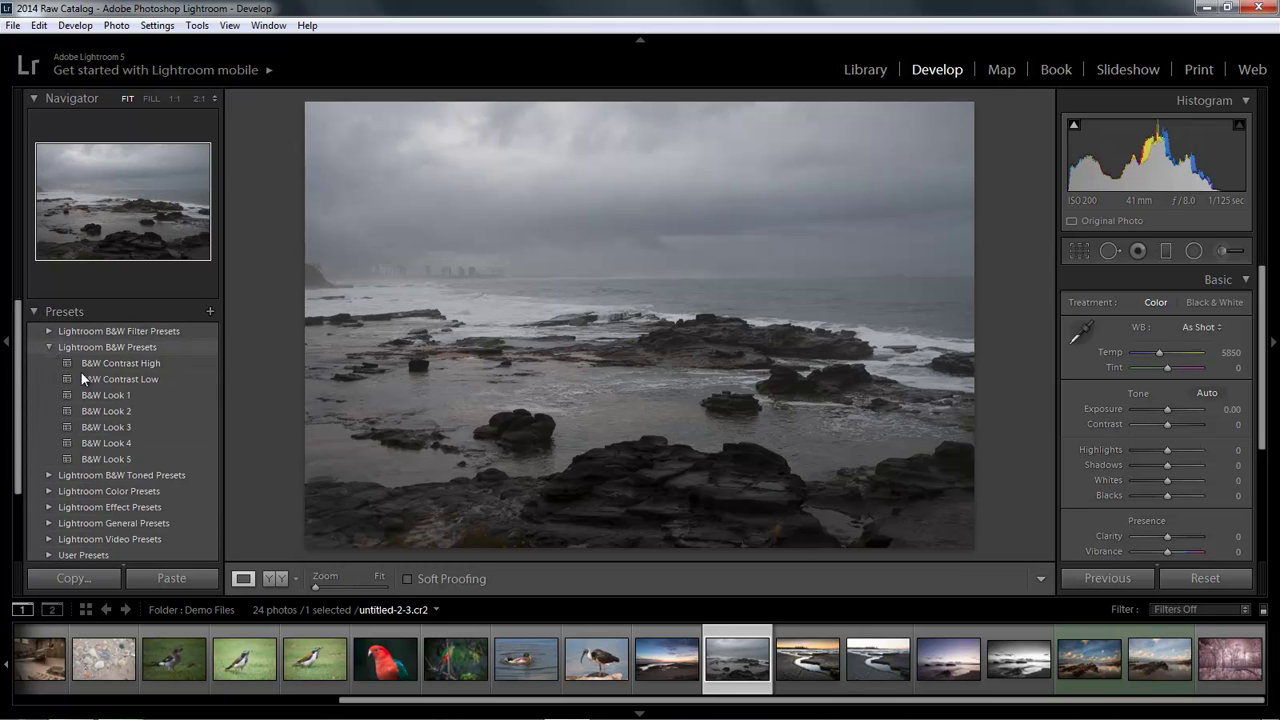
# - Try the B&W Contrast High and B&W Look 1 through 5 presets on the seascape, and reset the photo
pyautogui.click(164, 363)
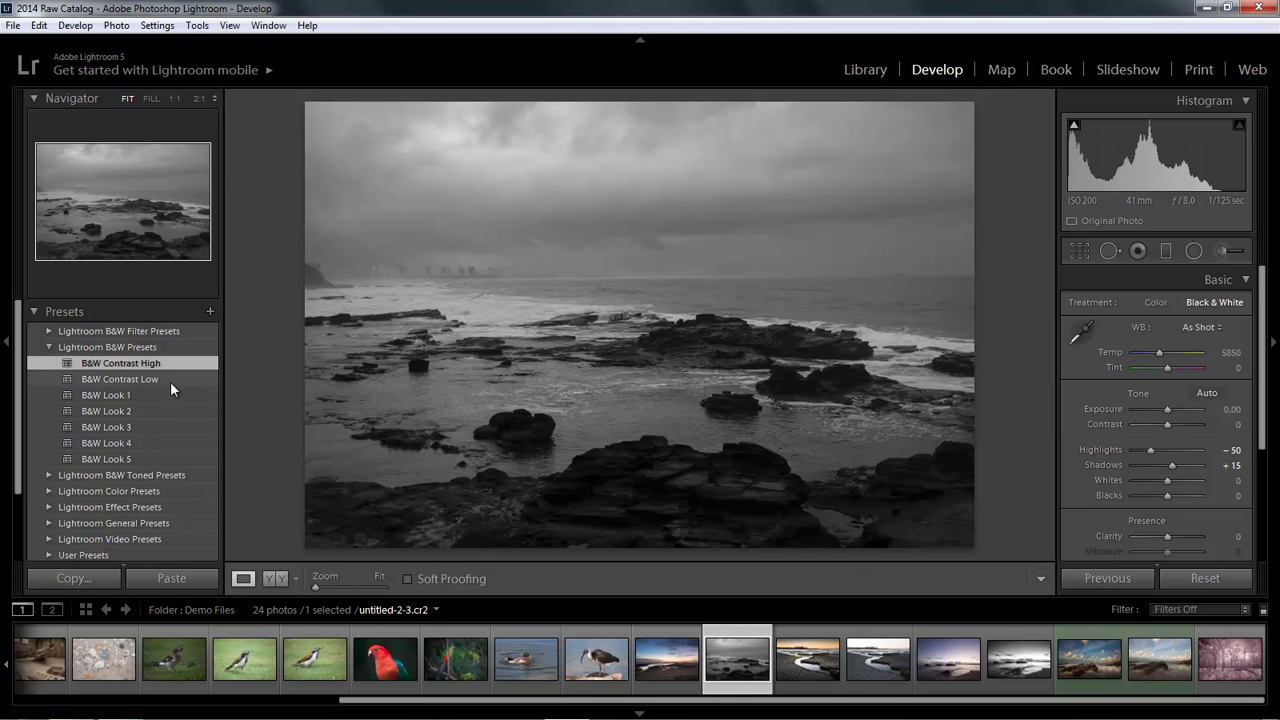
pyautogui.click(157, 394)
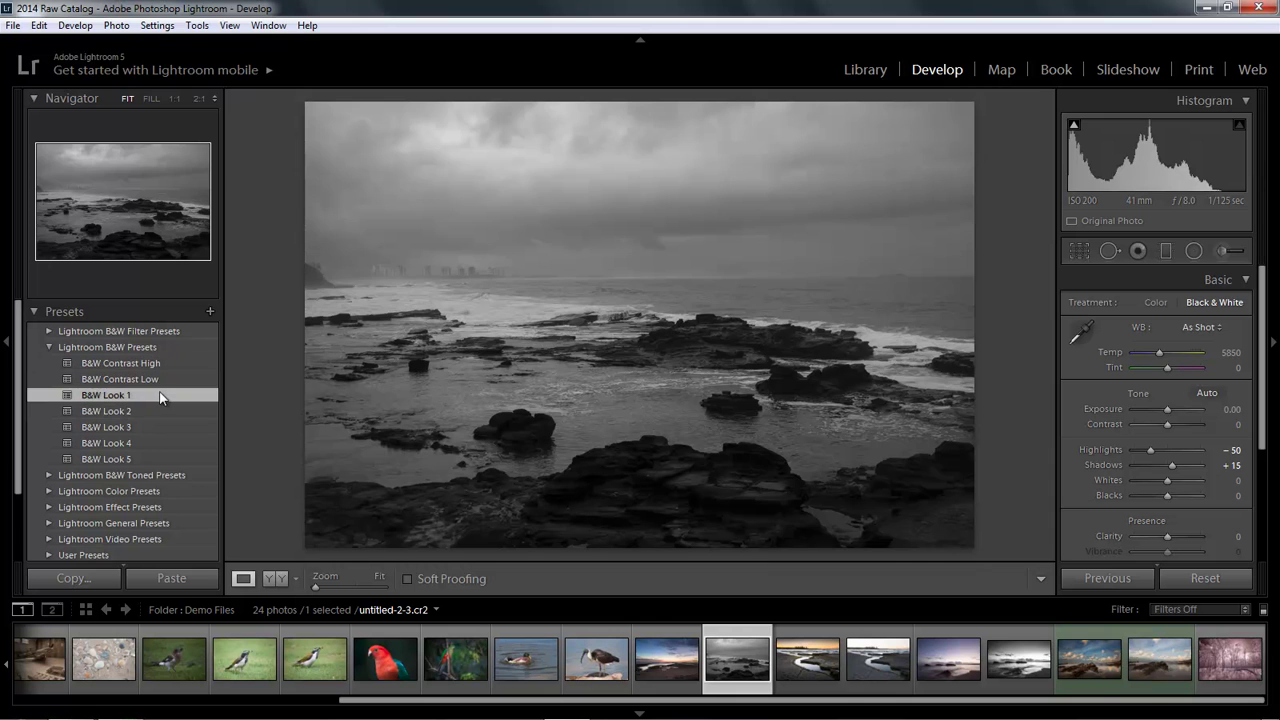
pyautogui.click(159, 410)
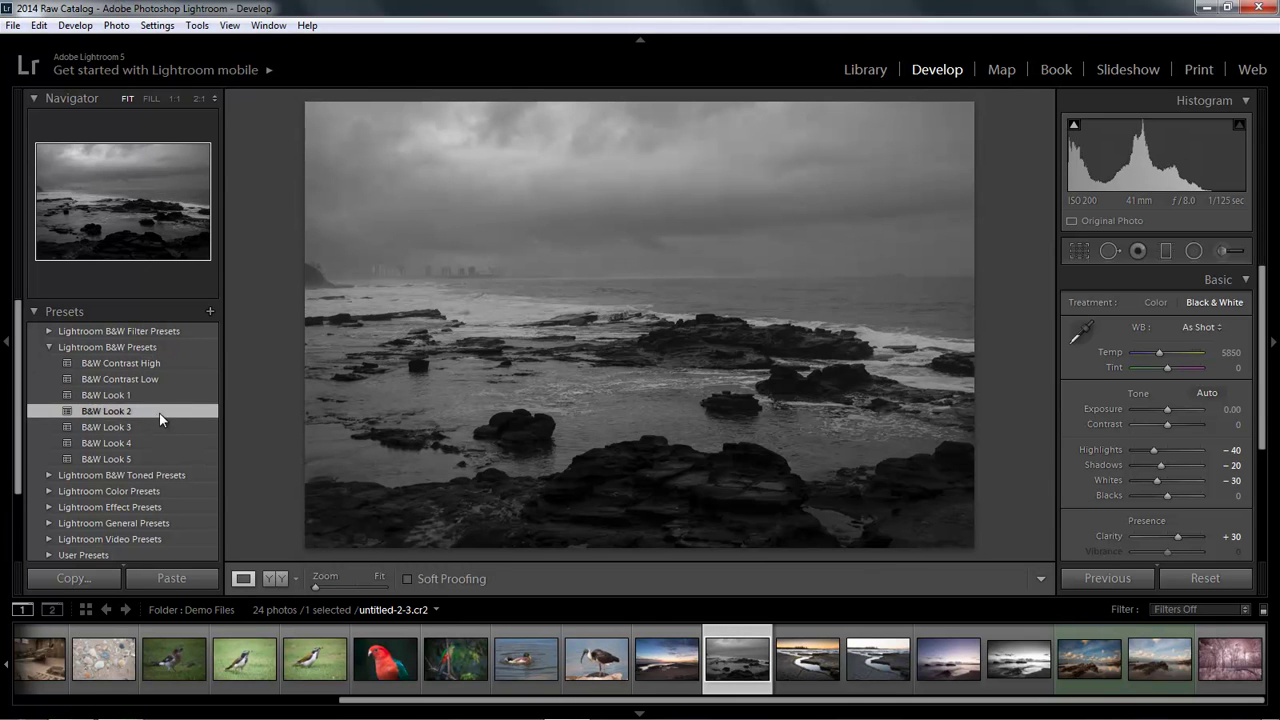
pyautogui.click(164, 433)
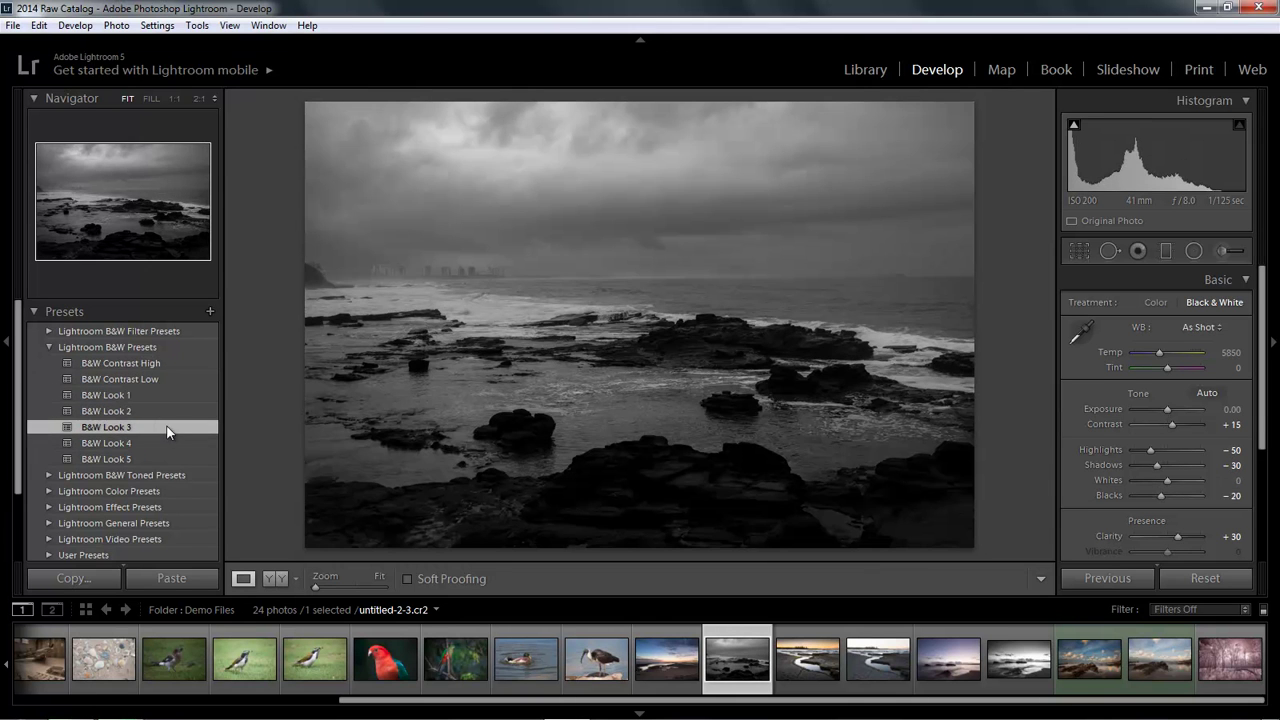
pyautogui.click(168, 442)
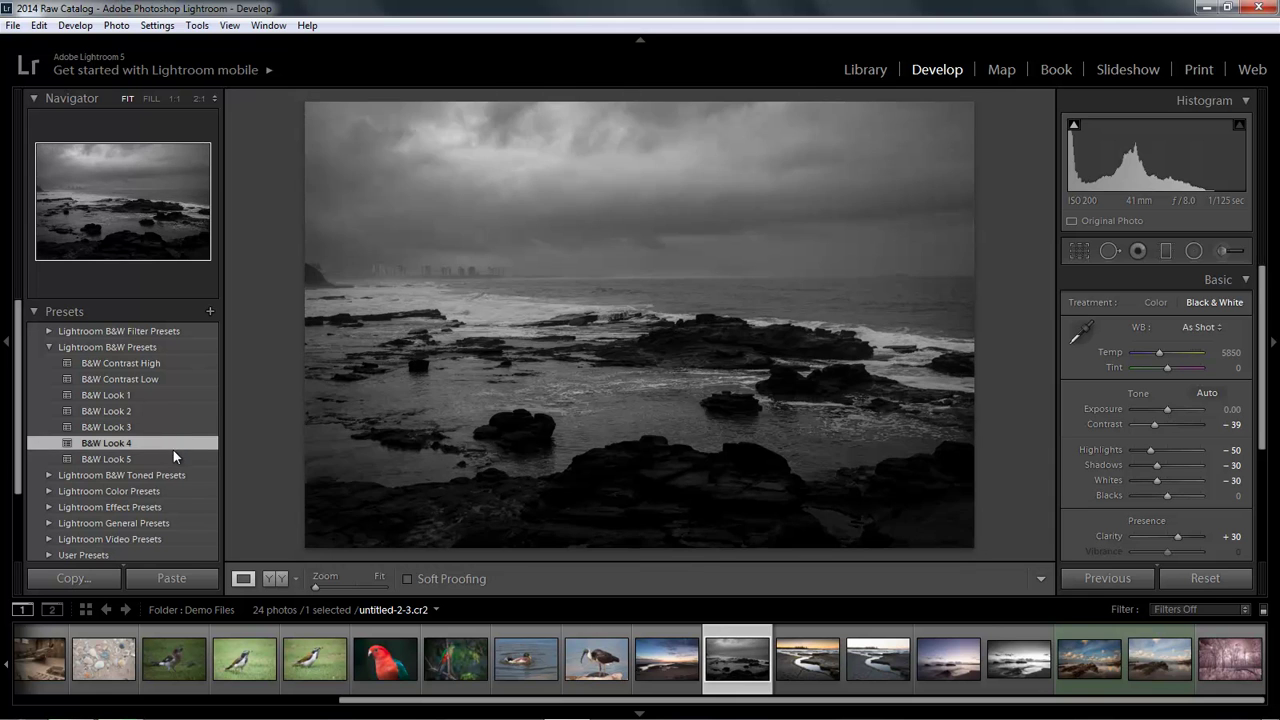
pyautogui.click(181, 459)
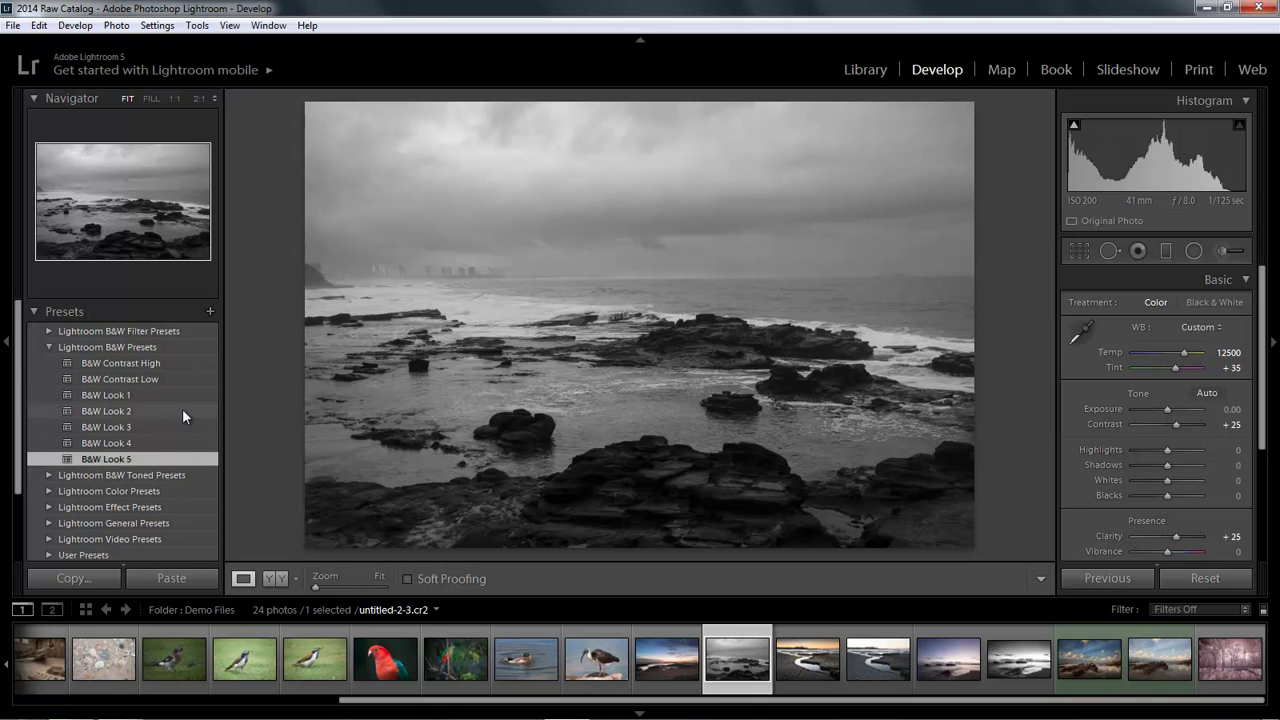
pyautogui.click(42, 310)
pyautogui.click(1190, 578)
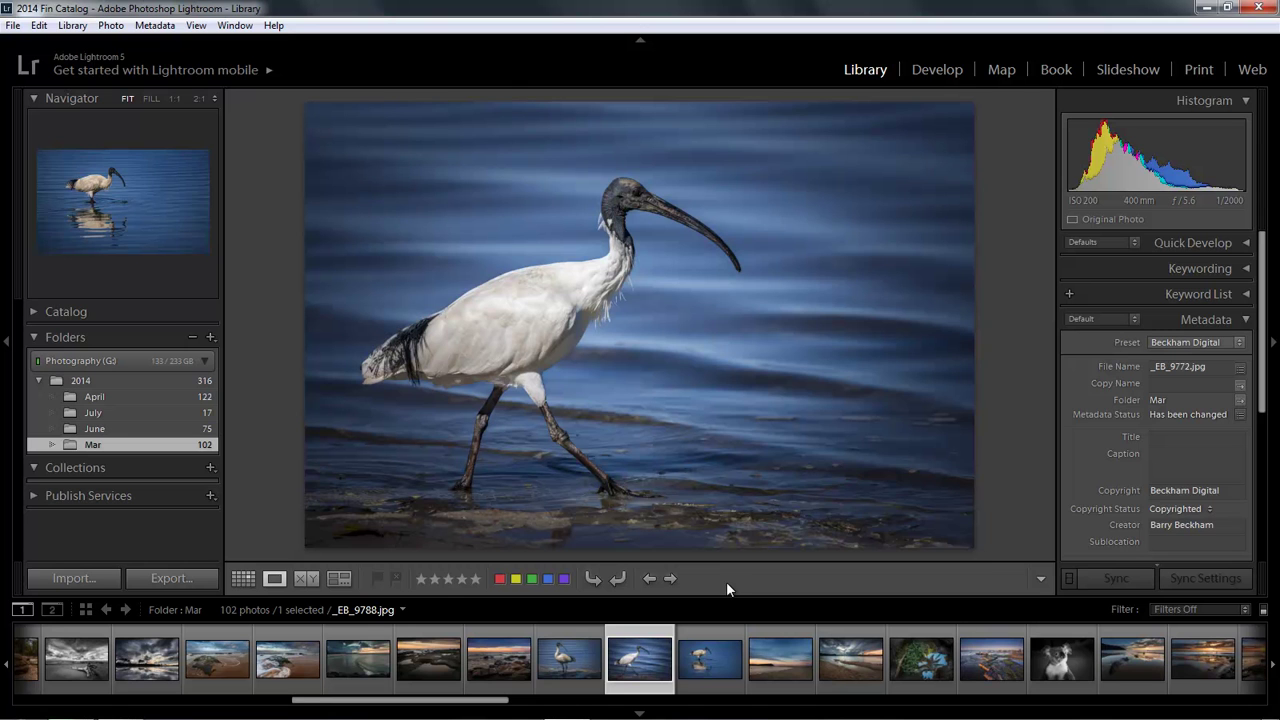
# - Open the photo _EB_0015 as Smart Object-1.jpg from the Mar folder in the Develop module and show its presets
pyautogui.click(498, 652)
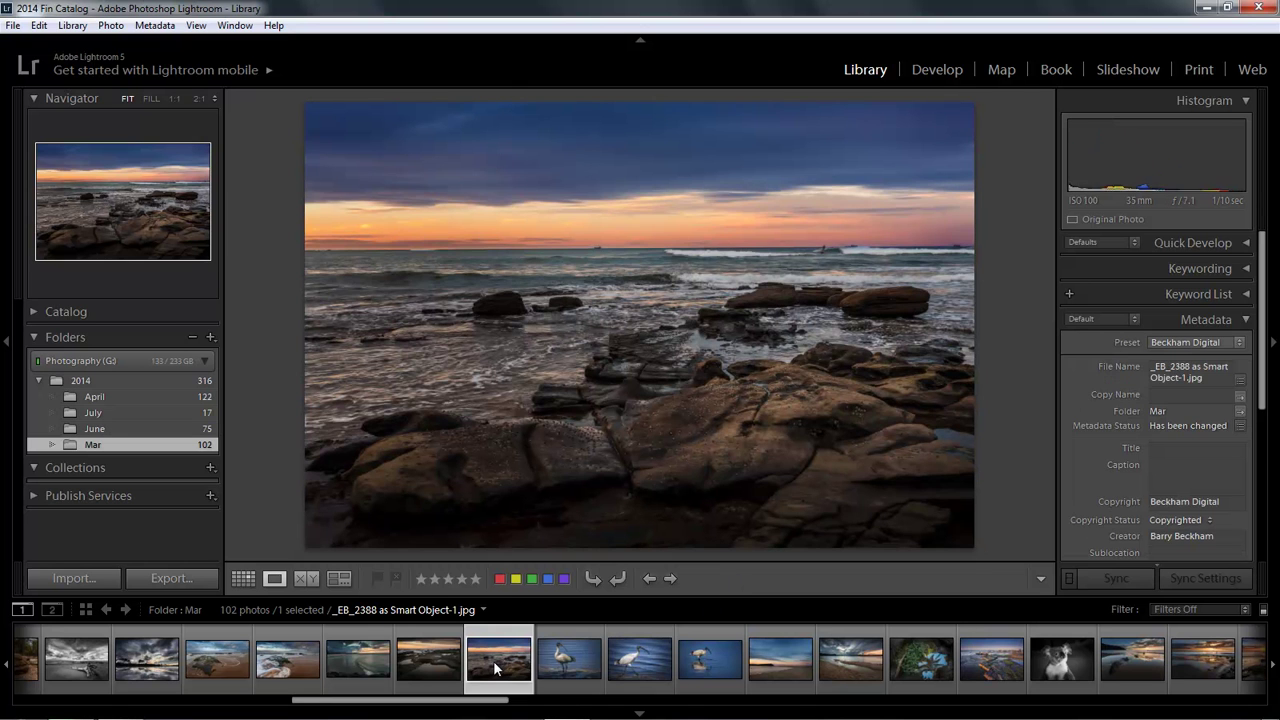
pyautogui.click(770, 668)
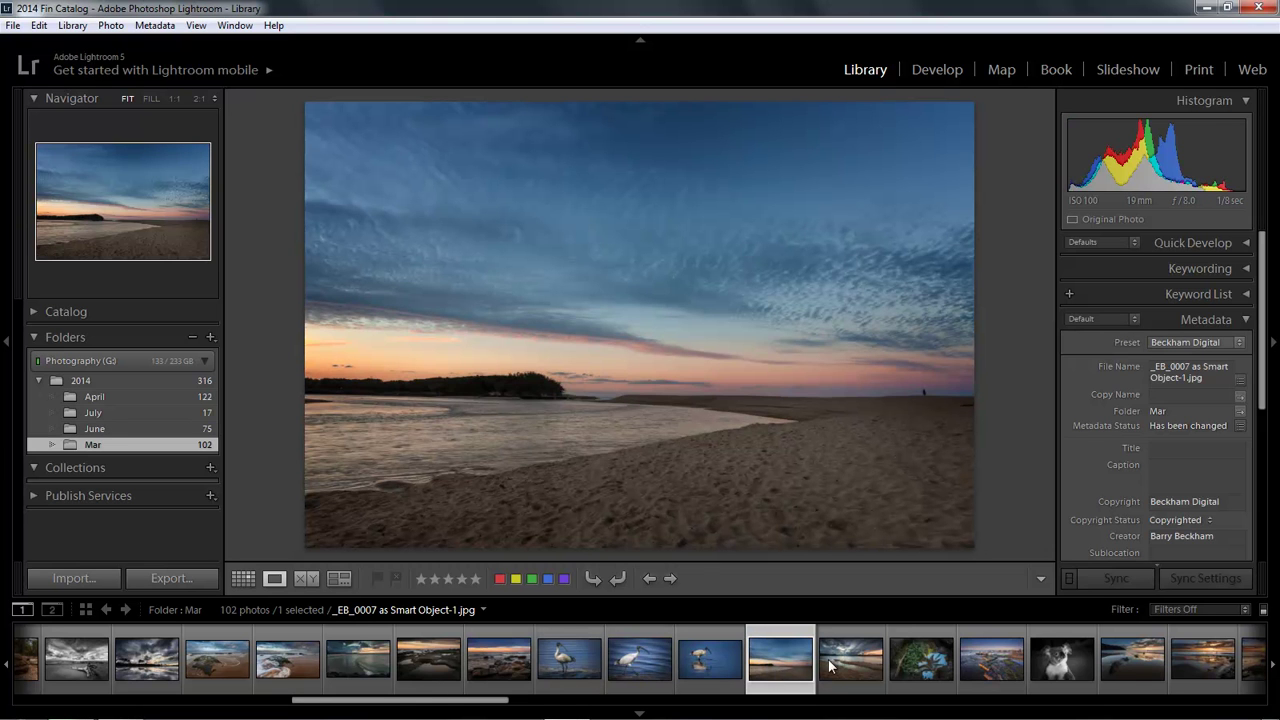
pyautogui.click(857, 668)
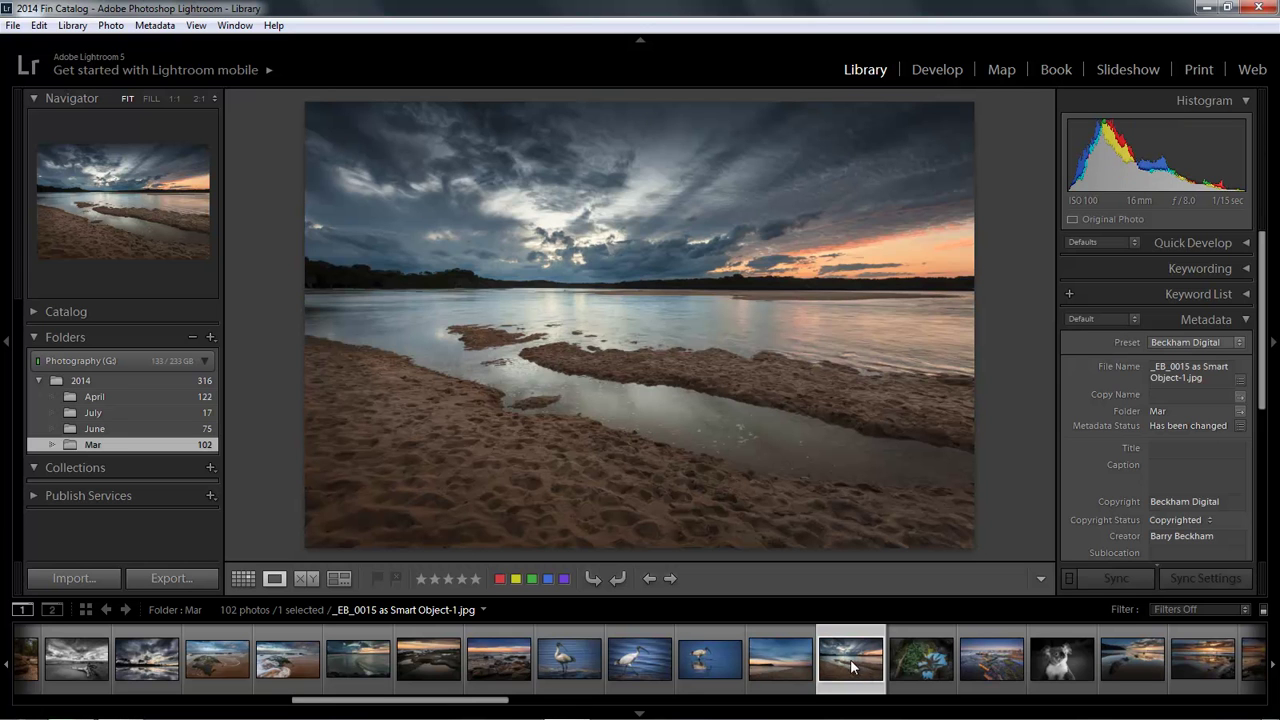
pyautogui.click(939, 70)
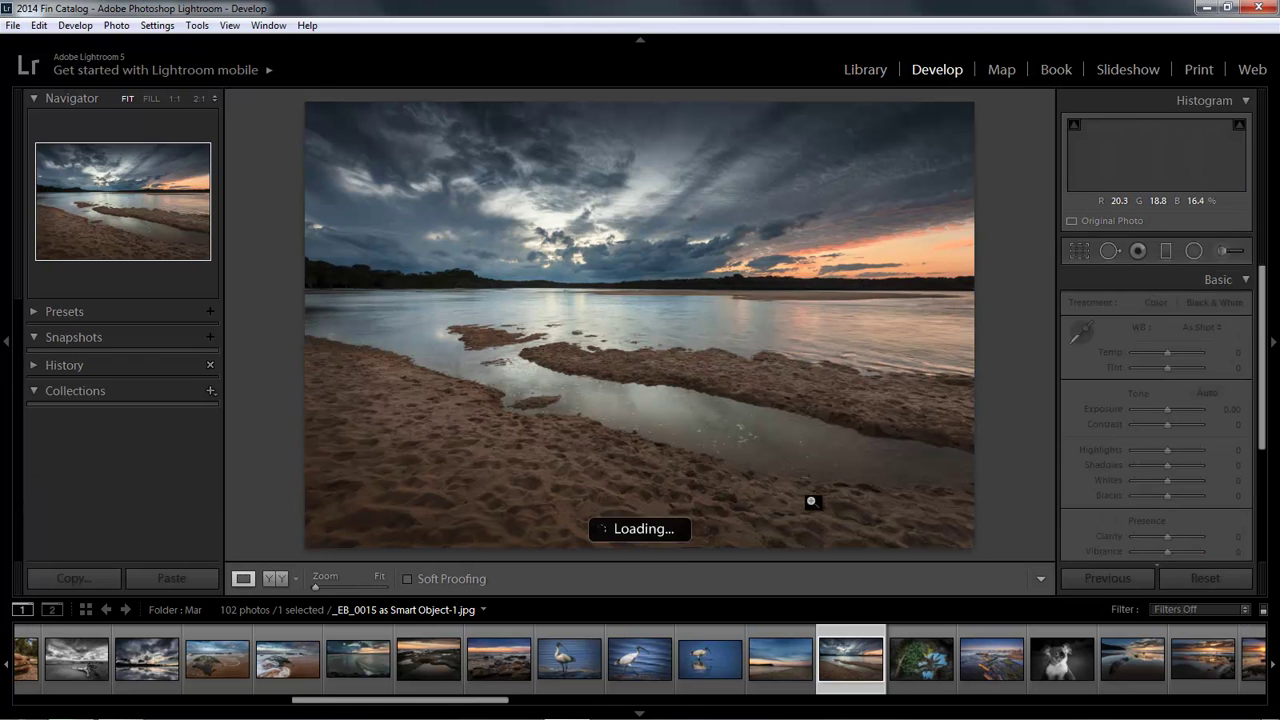
pyautogui.click(33, 313)
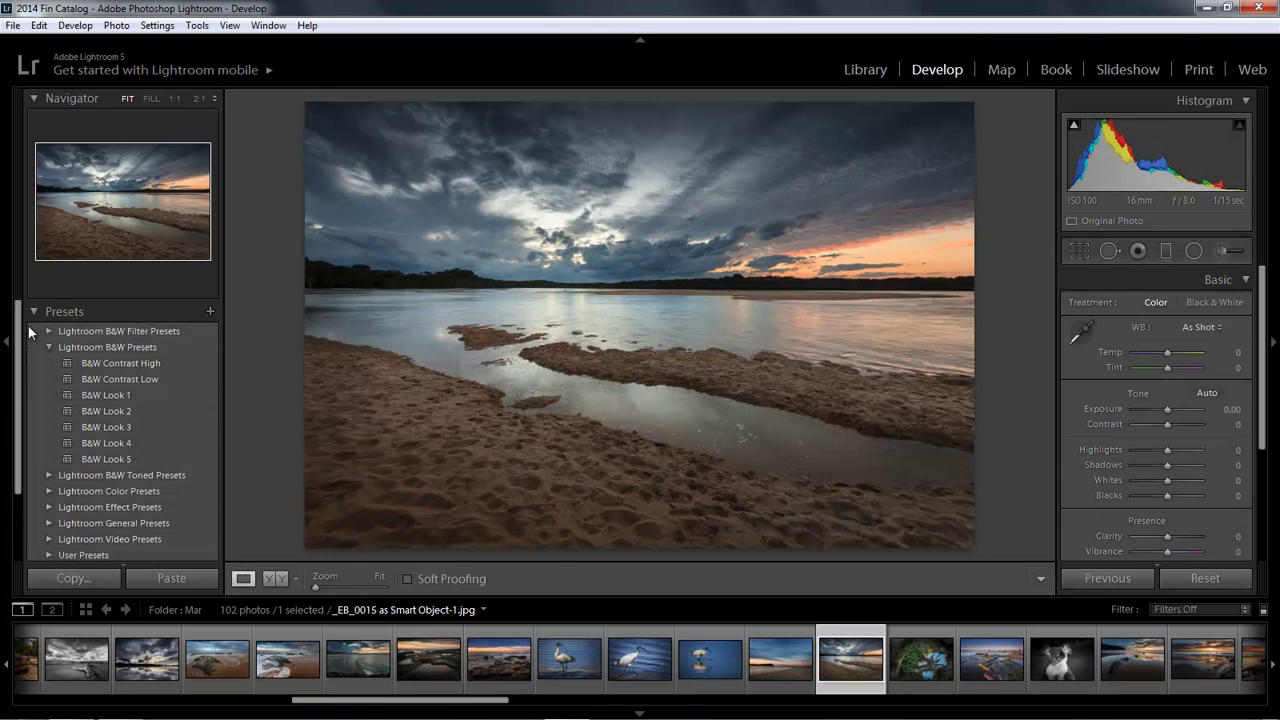
# - Preview the B&W Look 1 through 5, B&W Contrast High and B&W Contrast Low presets on the river sunset photo
pyautogui.click(119, 394)
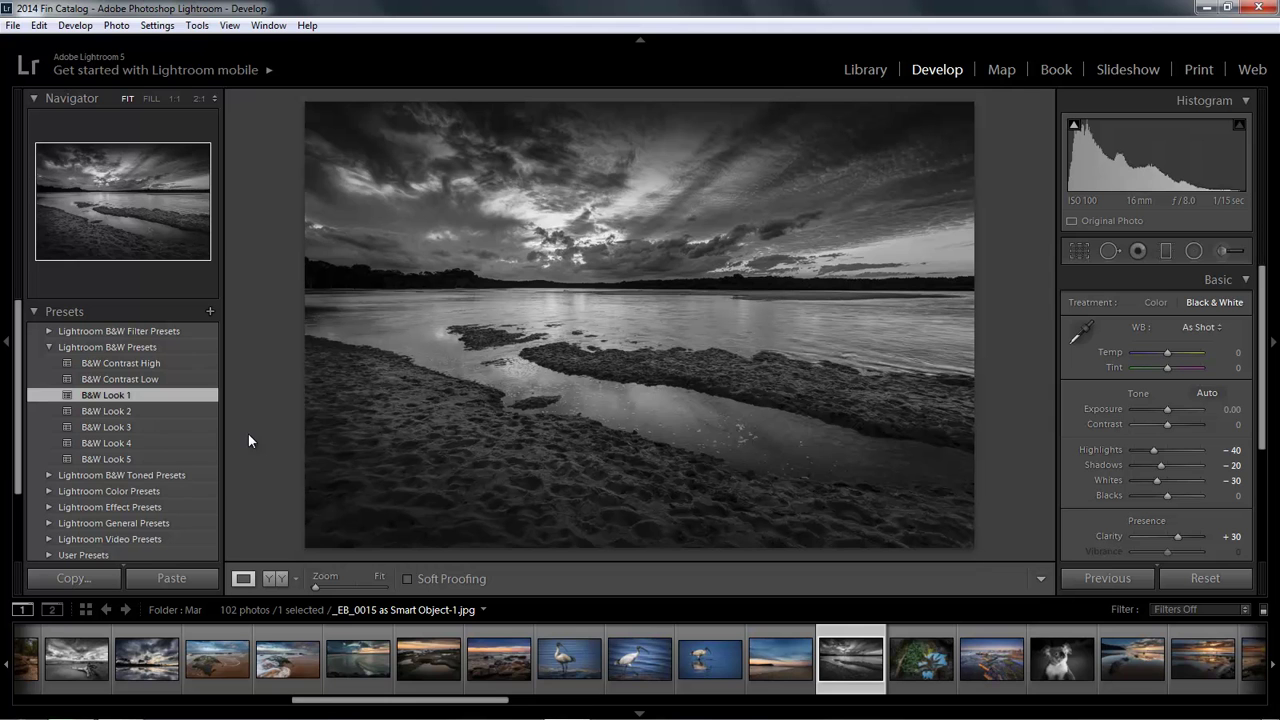
pyautogui.click(117, 413)
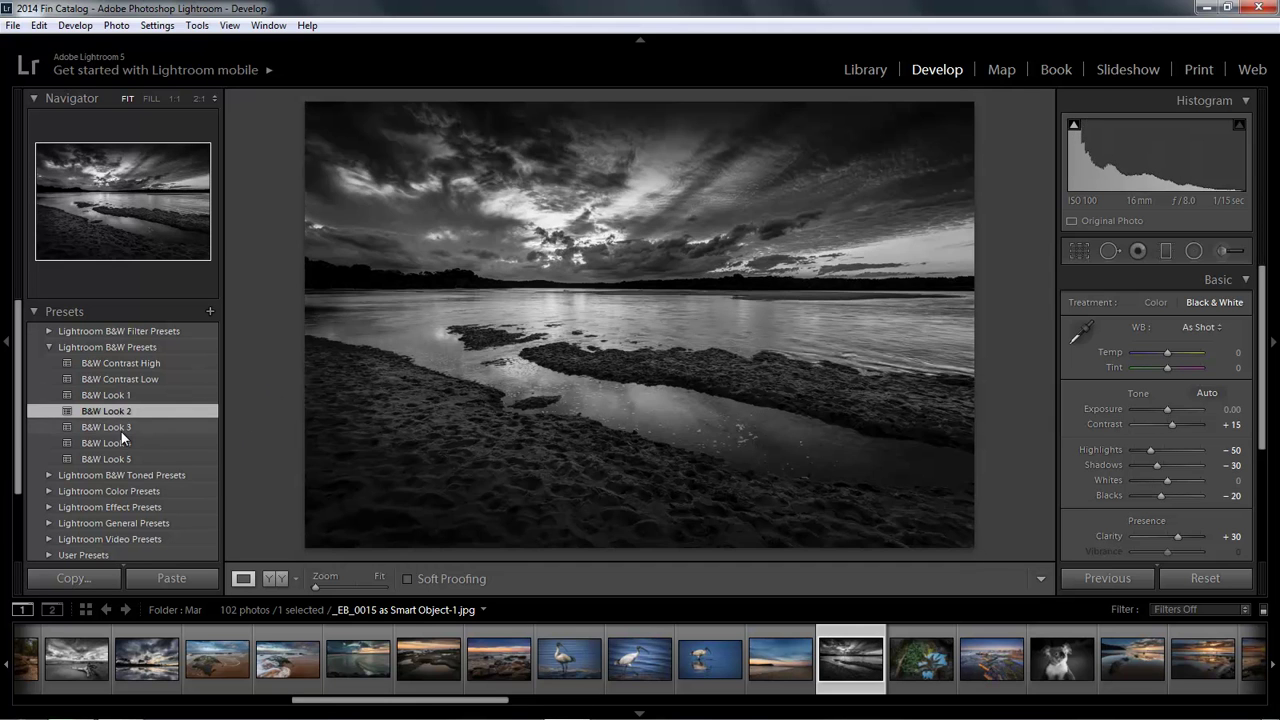
pyautogui.click(120, 431)
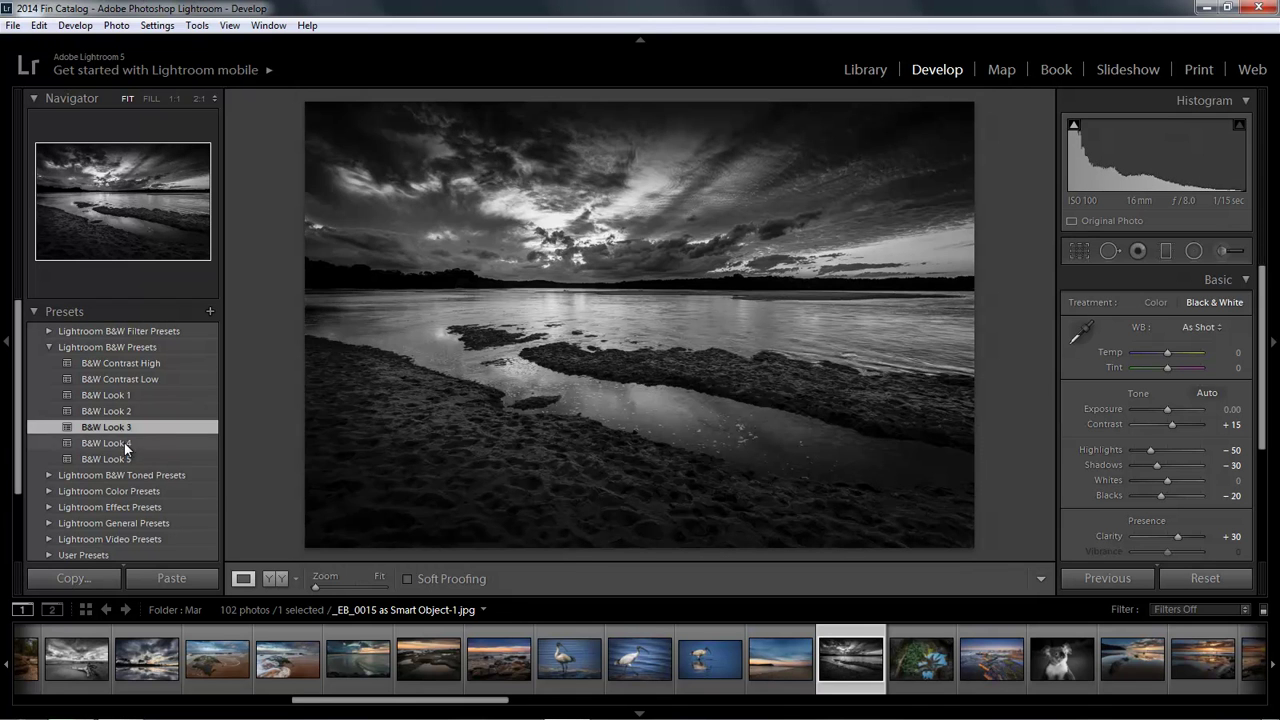
pyautogui.click(123, 443)
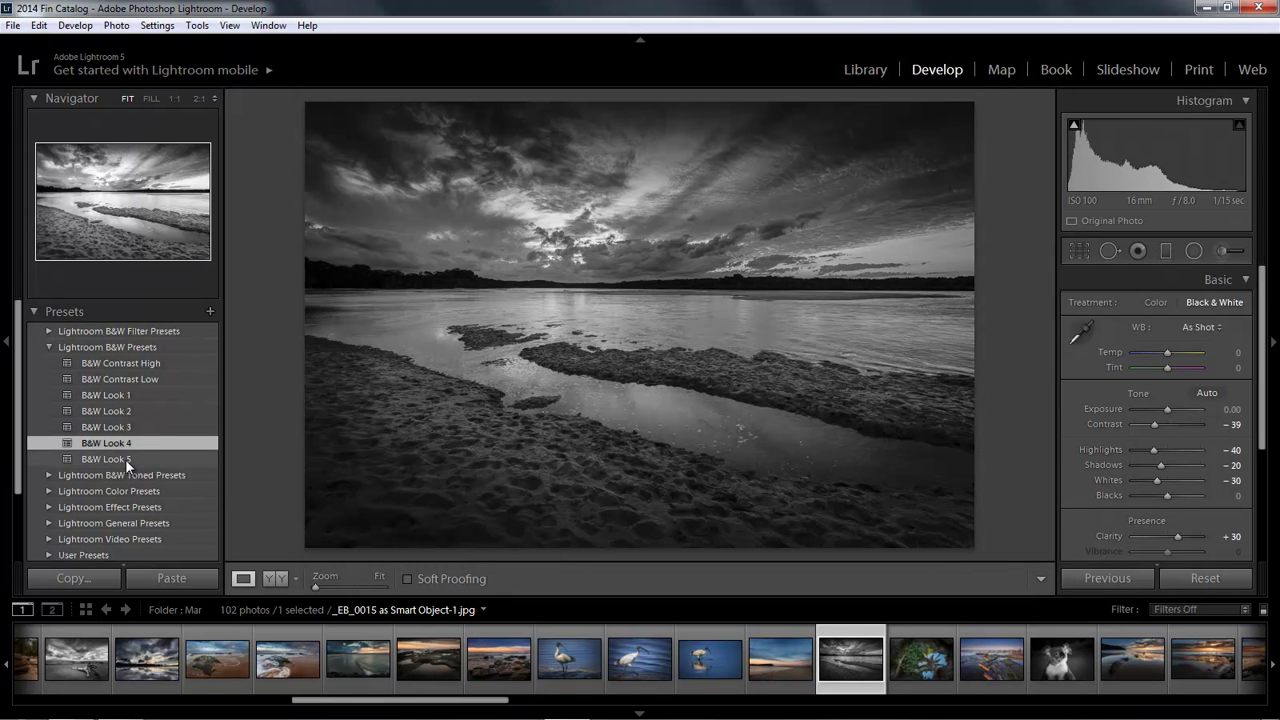
pyautogui.click(125, 459)
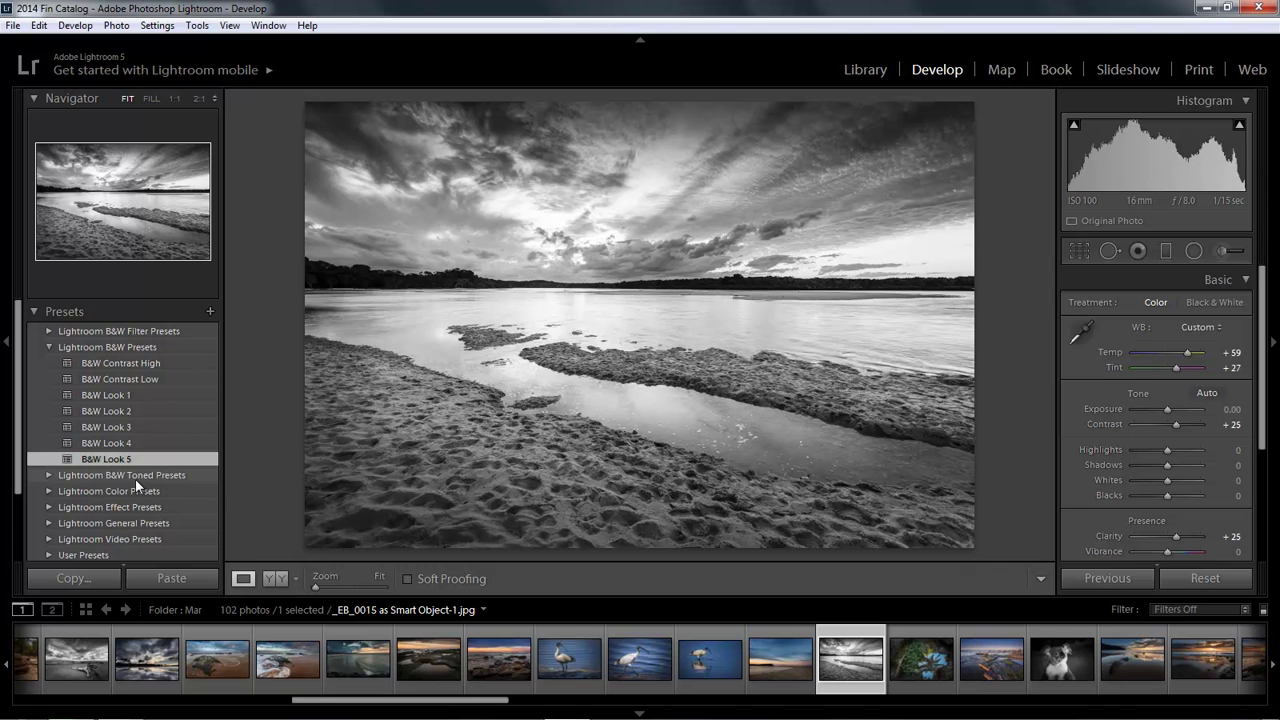
pyautogui.click(120, 362)
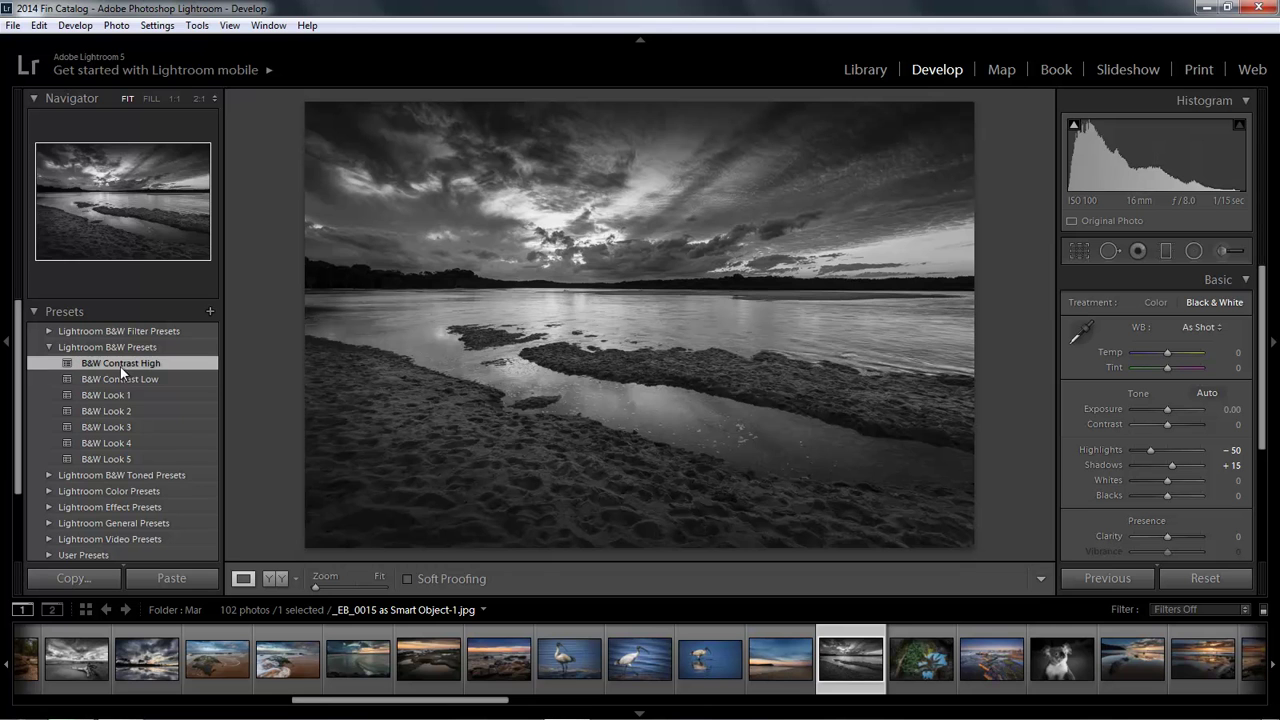
pyautogui.click(116, 378)
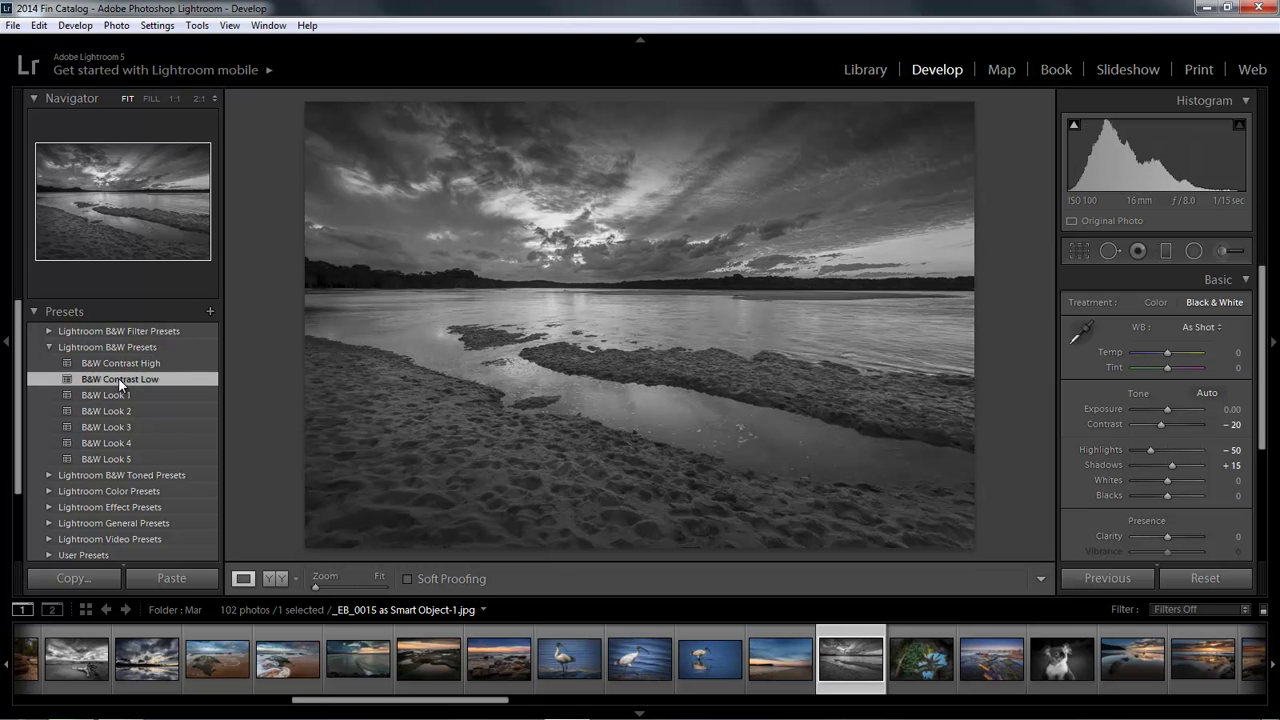
# - Apply the B&W Look 5 preset to the river sunset photo and lower its exposure to -0.95
pyautogui.click(123, 459)
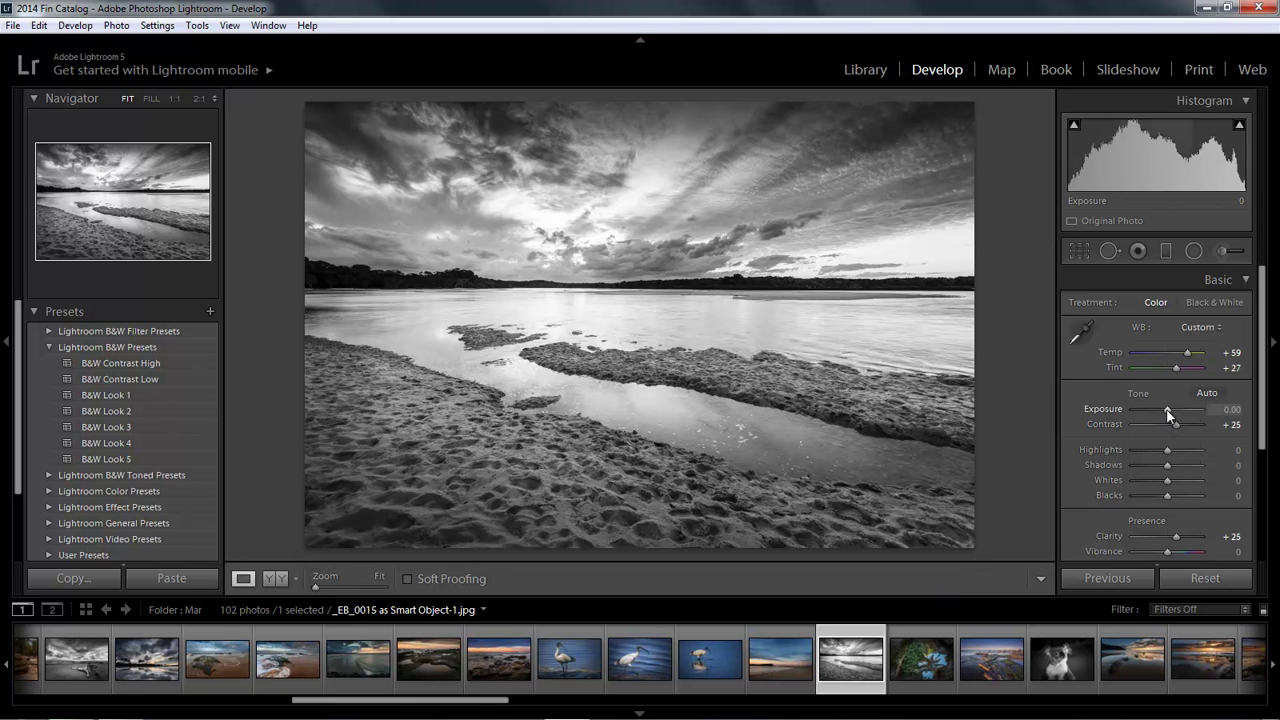
pyautogui.moveTo(1169, 410); pyautogui.dragTo(1156, 418)
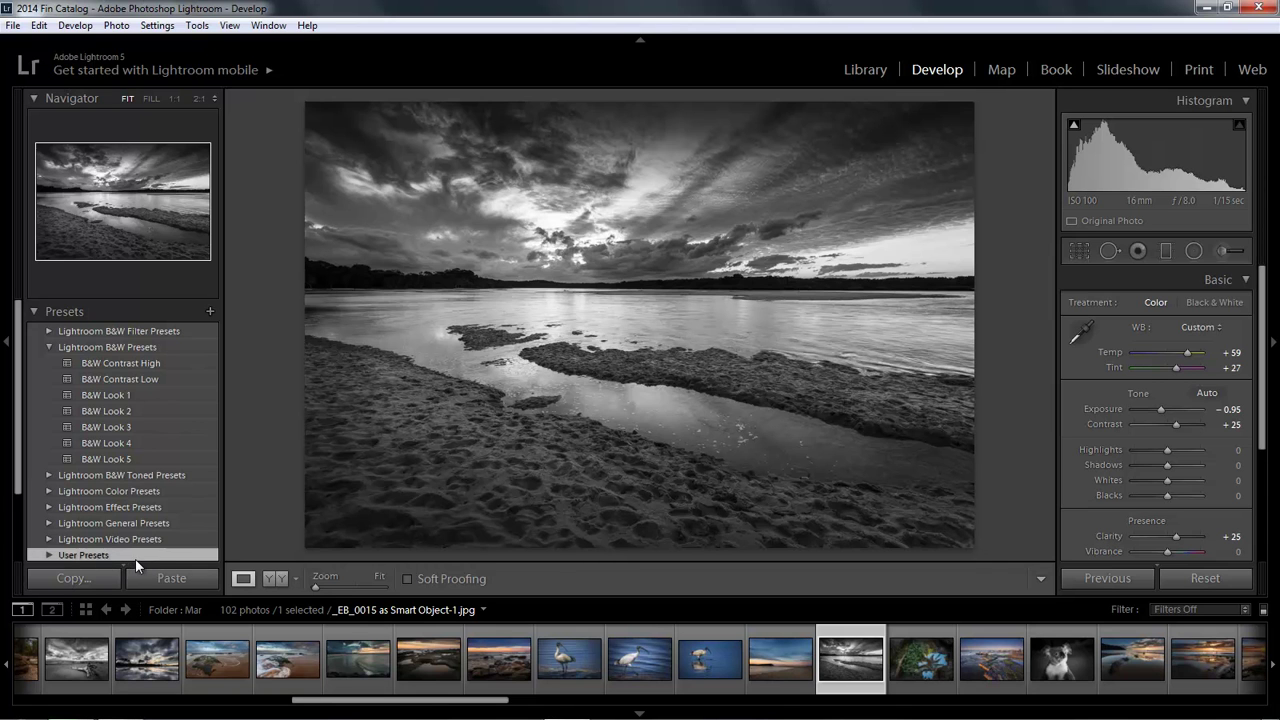
# - Save the current develop settings as a new preset named B&W Look 6 in the User Presets folder
pyautogui.click(211, 313)
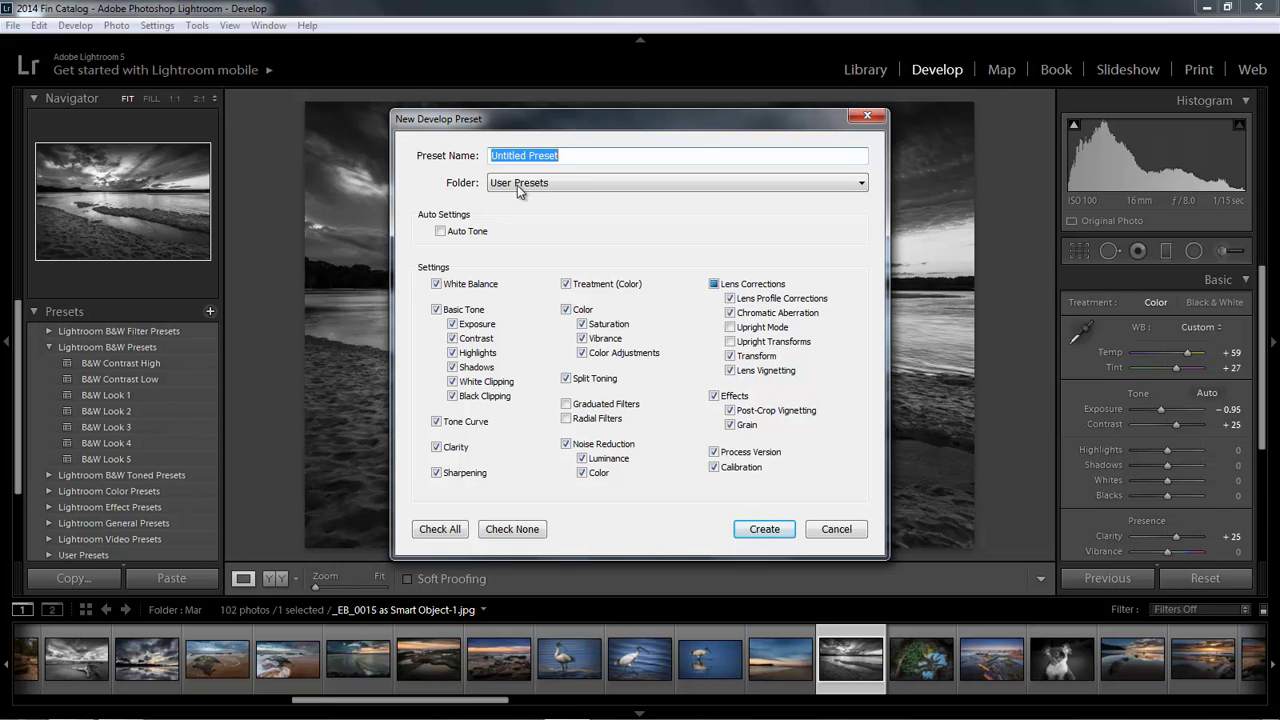
pyautogui.moveTo(560, 155); pyautogui.dragTo(440, 162)
pyautogui.write('B')
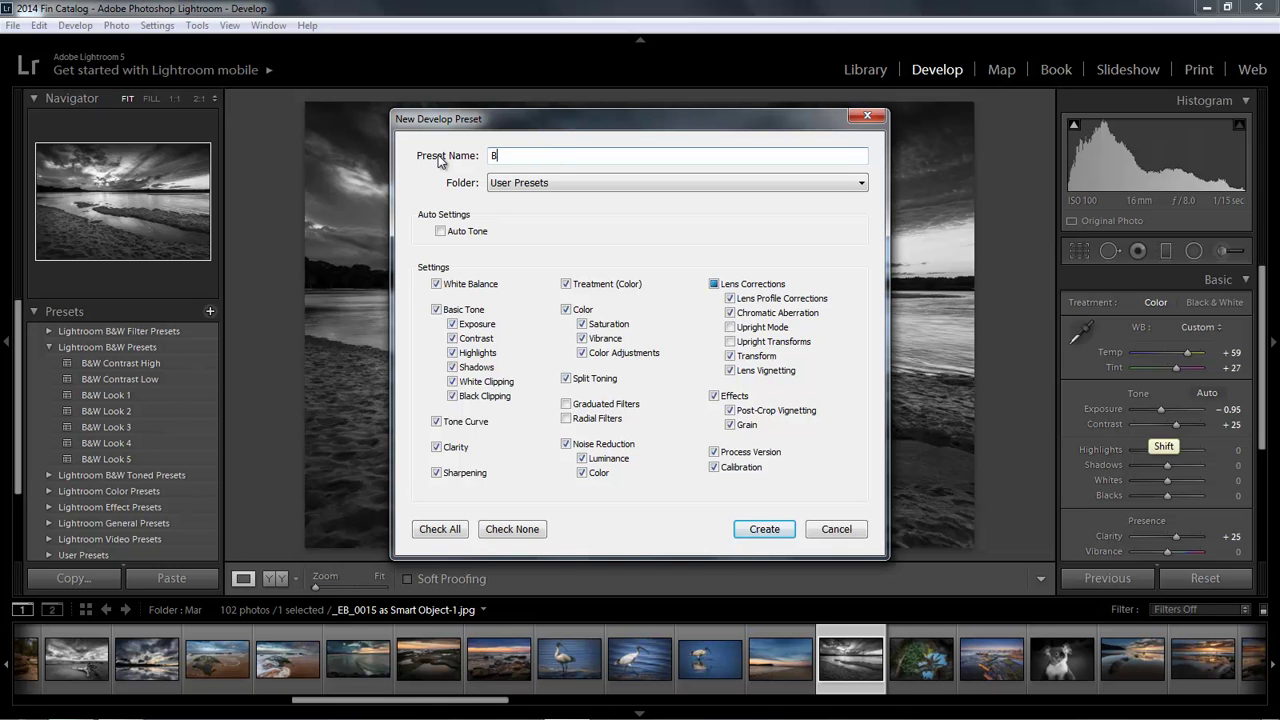
pyautogui.write('&W Look 6')
pyautogui.click(763, 537)
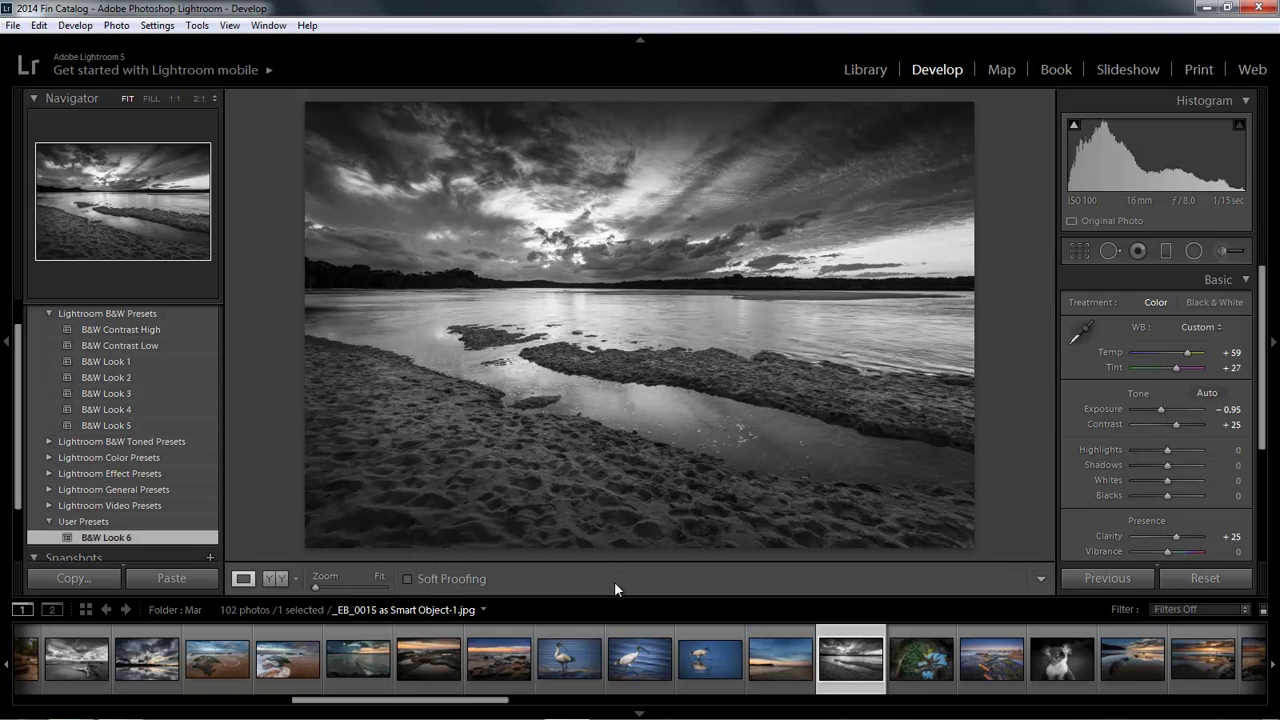
# - Export the B&W Look 6 user preset to the USB-3 (J:) drive with the file name BW Look 6
pyautogui.rightClick(182, 540)
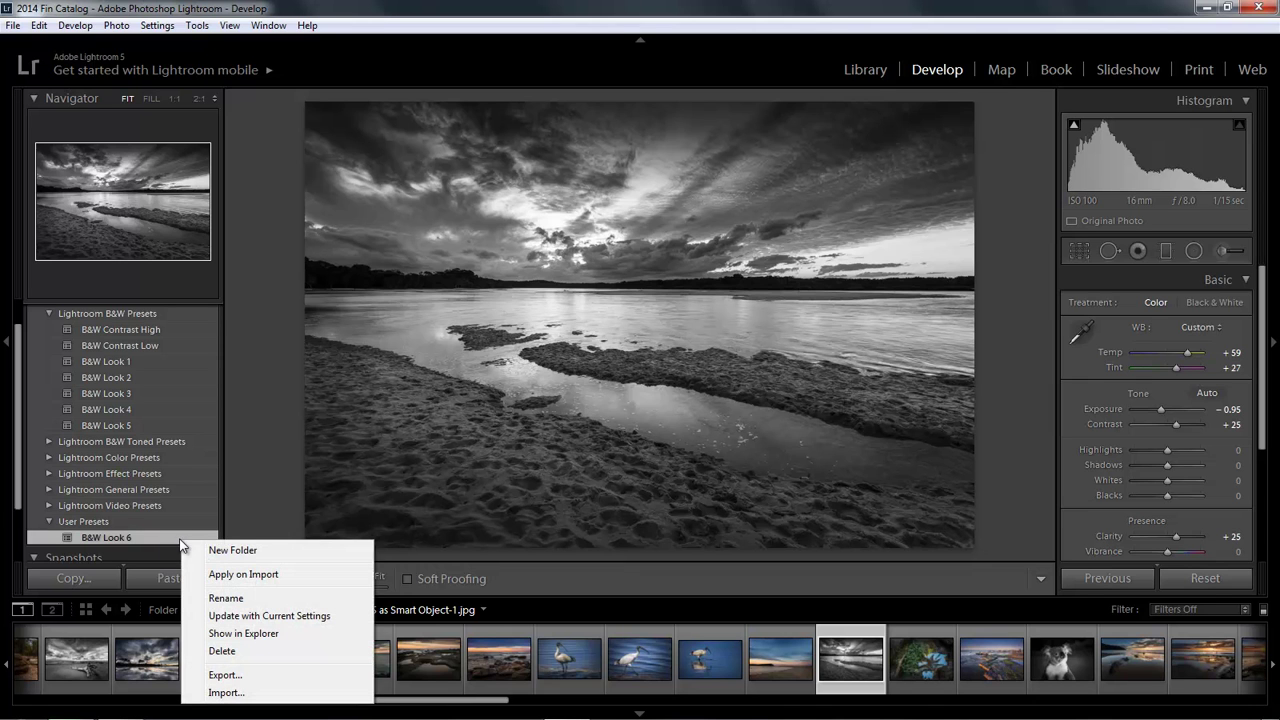
pyautogui.click(225, 676)
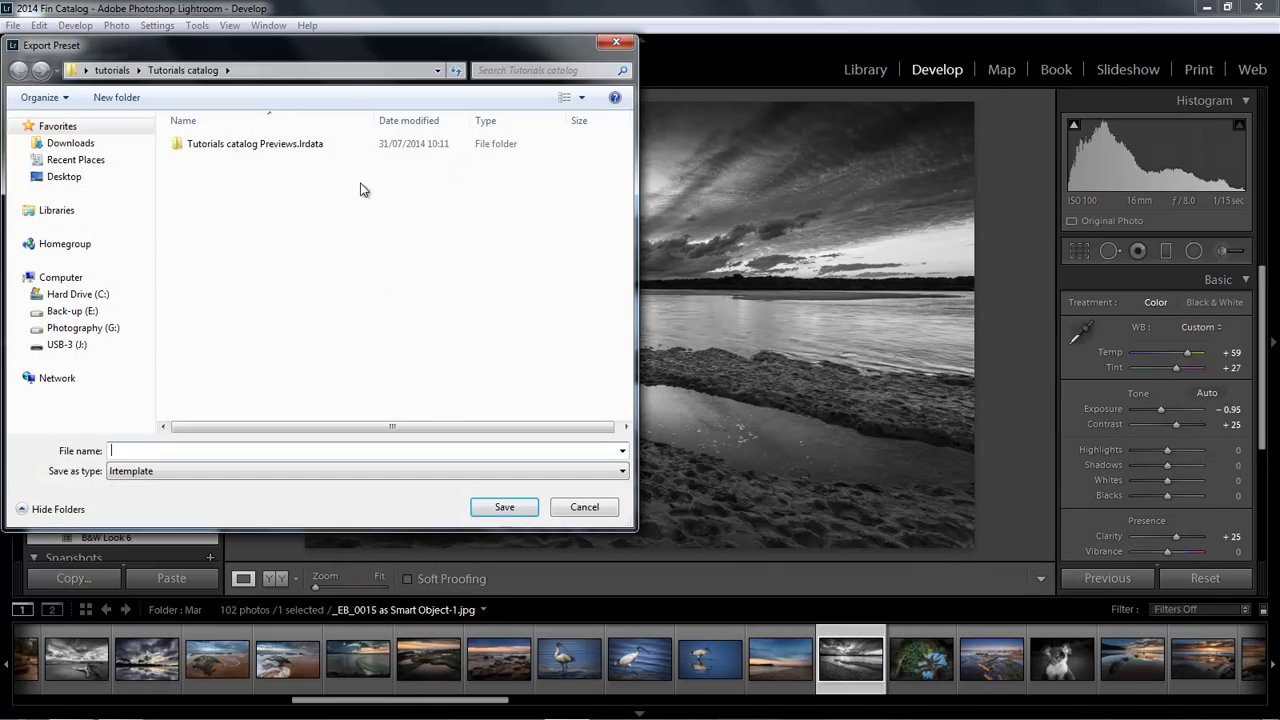
pyautogui.moveTo(333, 45); pyautogui.dragTo(664, 87)
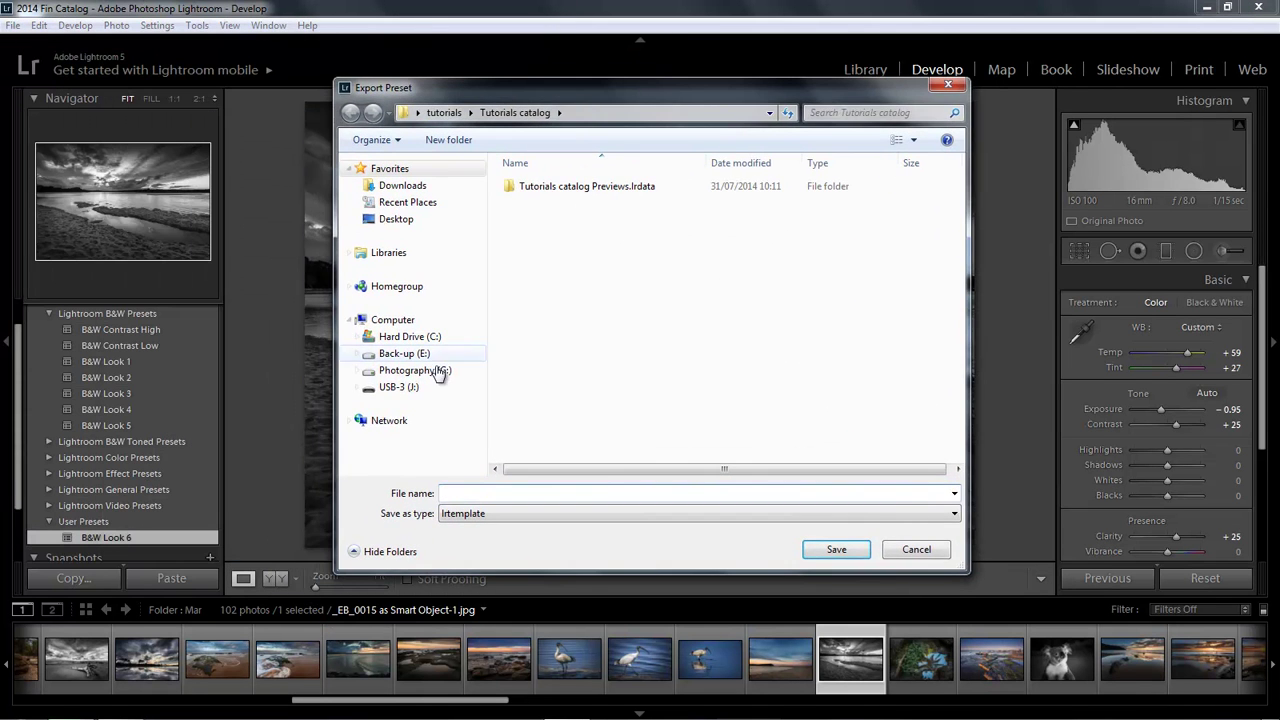
pyautogui.click(396, 390)
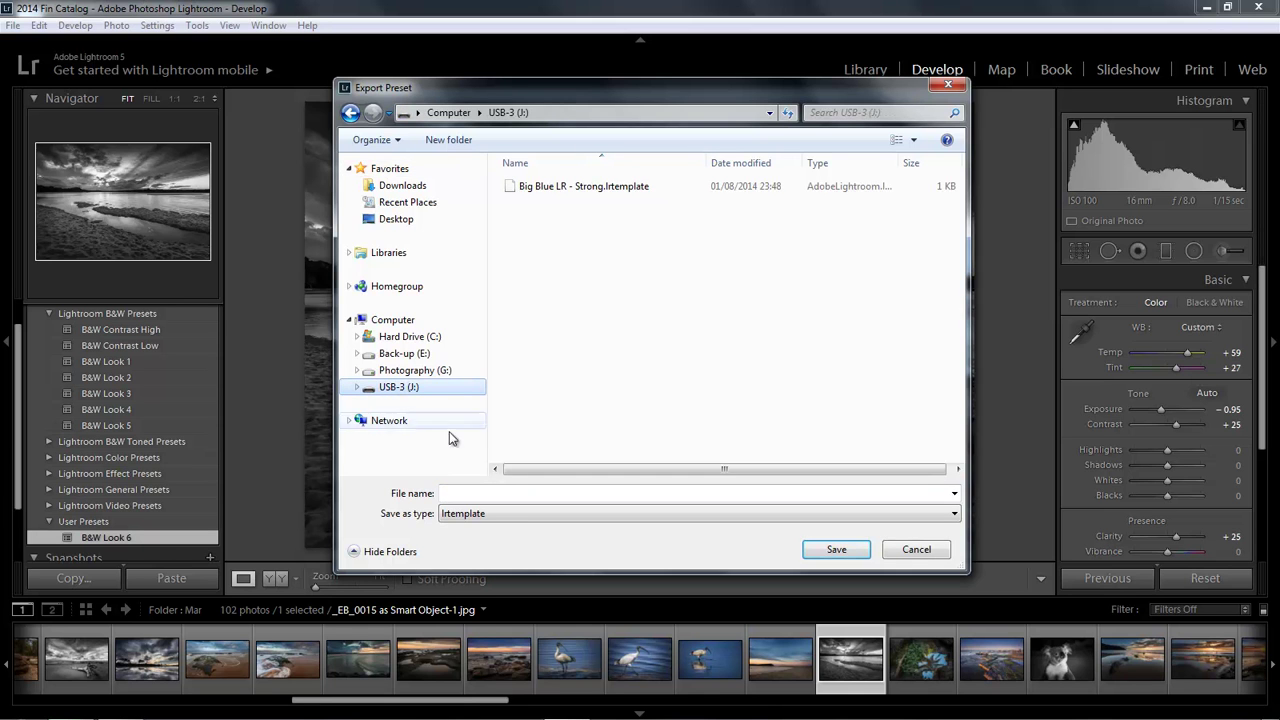
pyautogui.click(451, 494)
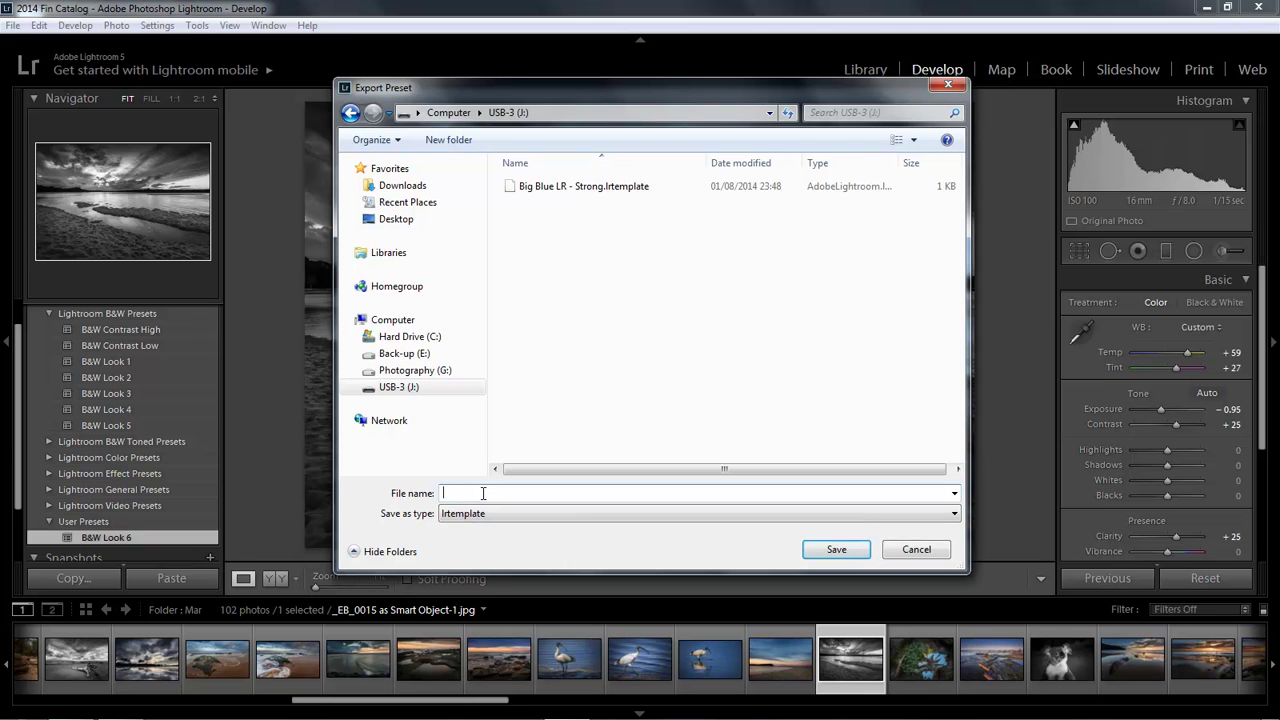
pyautogui.write('B')
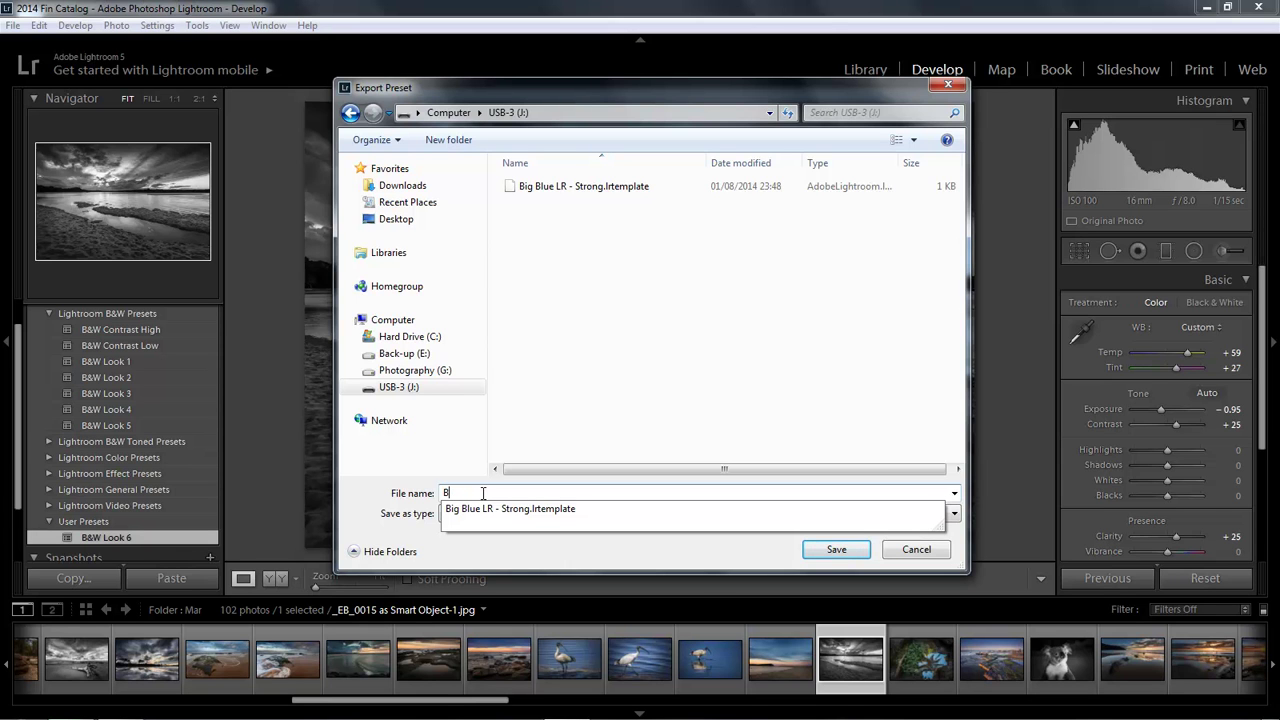
pyautogui.write('W')
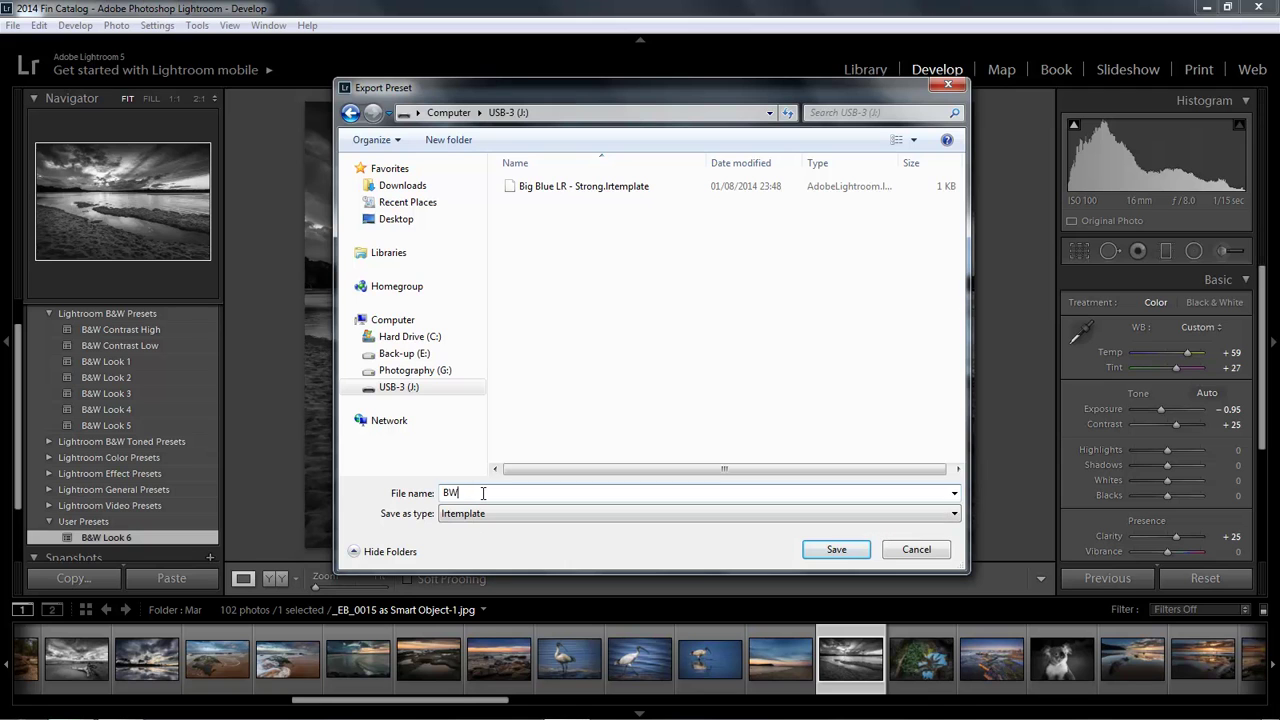
pyautogui.write(' Look 6')
pyautogui.click(837, 551)
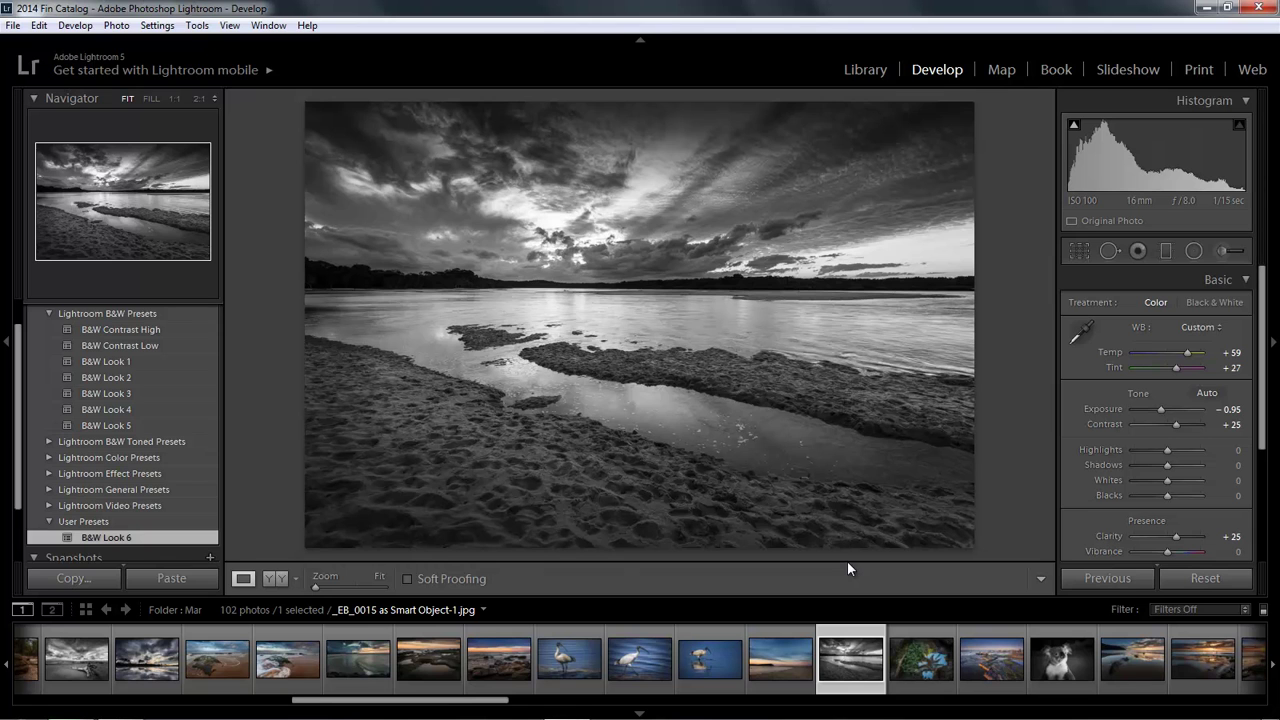
# - Delete the B&W Look 6 user preset, and try to import Big Blue LR - Strong.lrtemplate and BW Look 6.lrtemplate from USB-3 (J:) into User Presets
pyautogui.rightClick(180, 542)
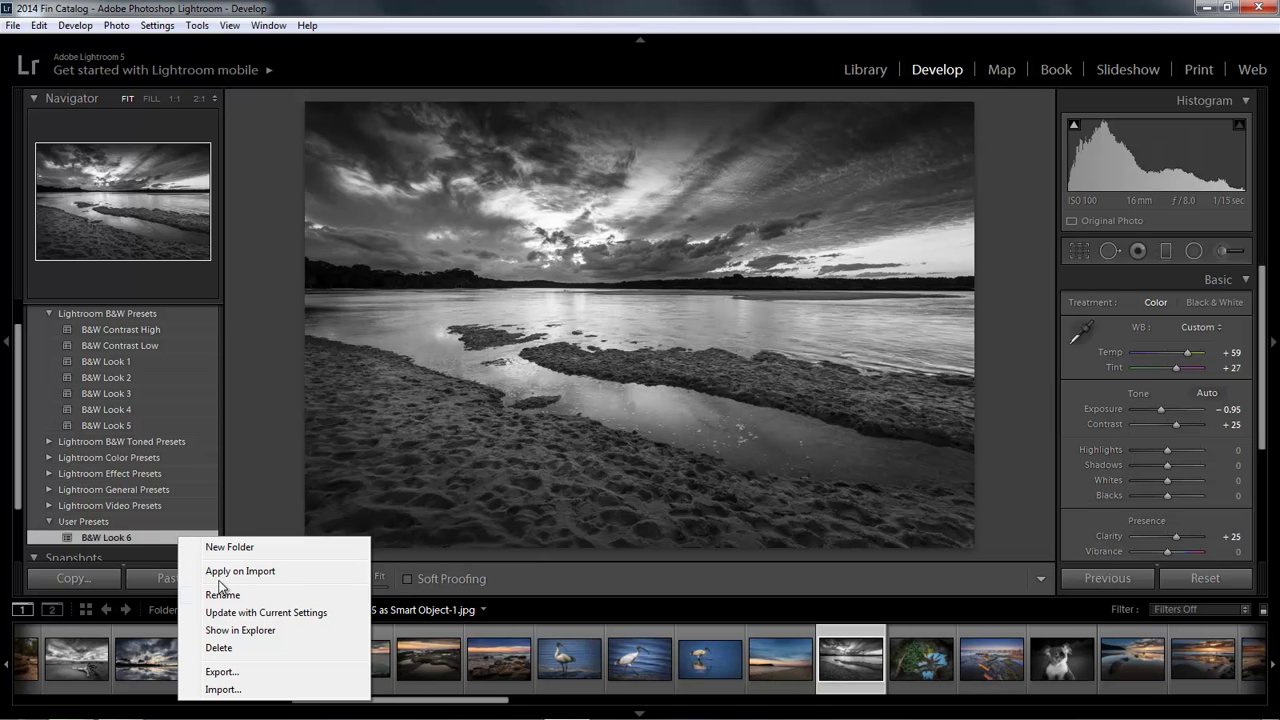
pyautogui.click(216, 648)
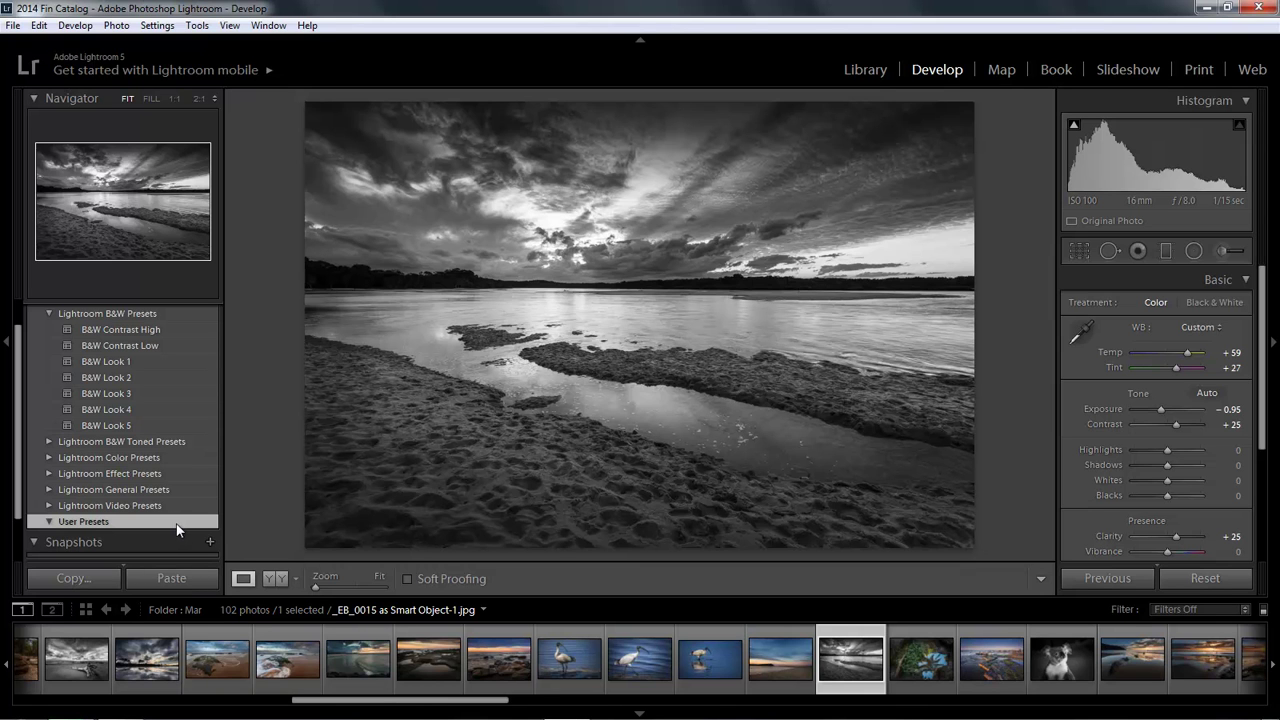
pyautogui.rightClick(178, 523)
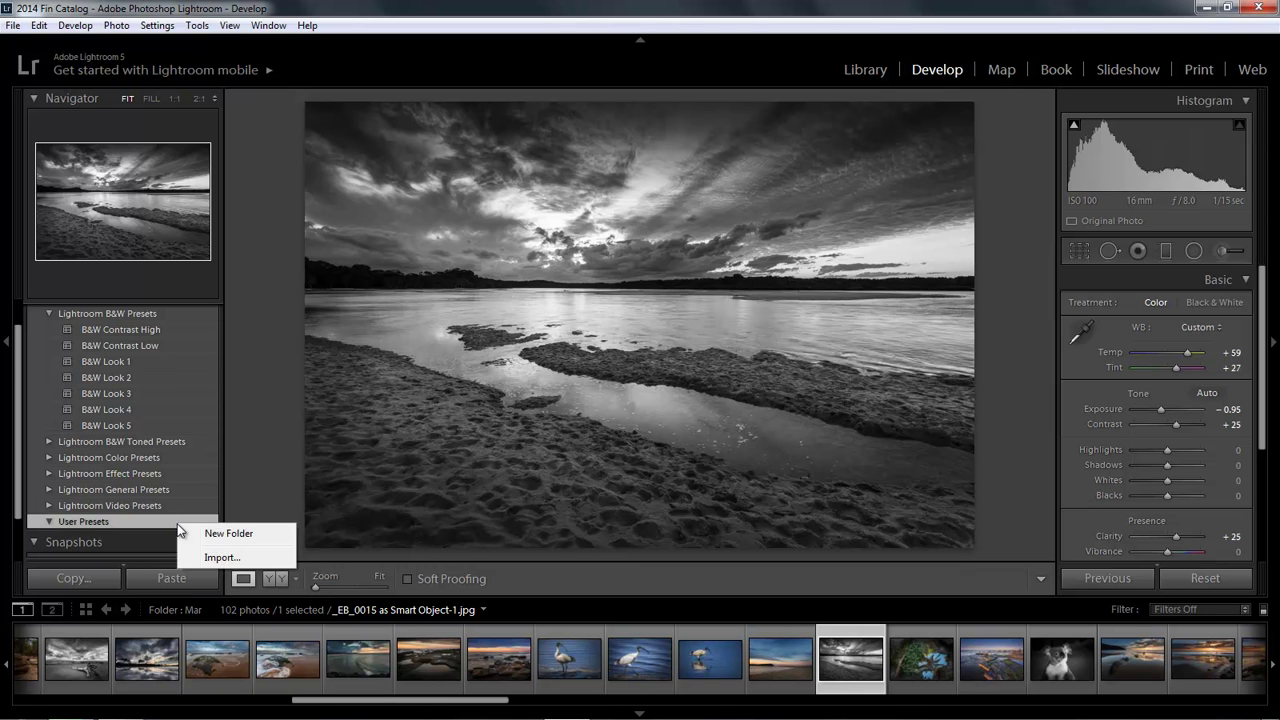
pyautogui.click(213, 556)
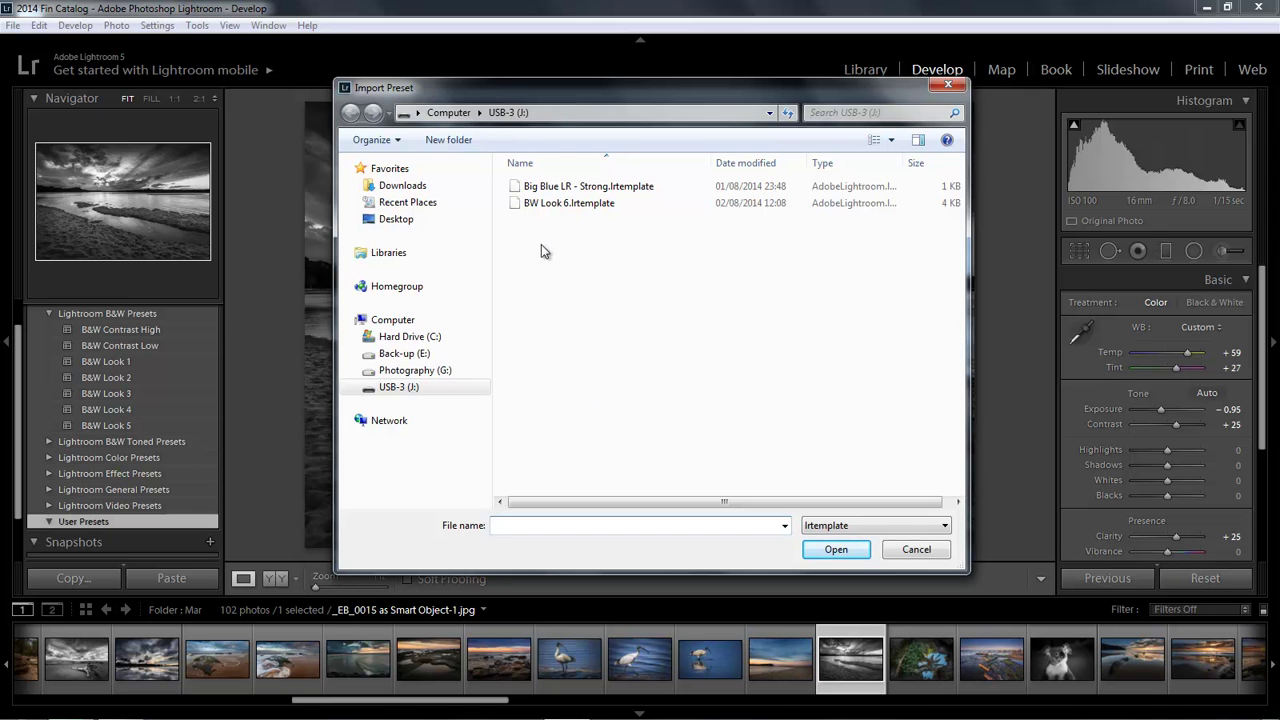
pyautogui.click(558, 205)
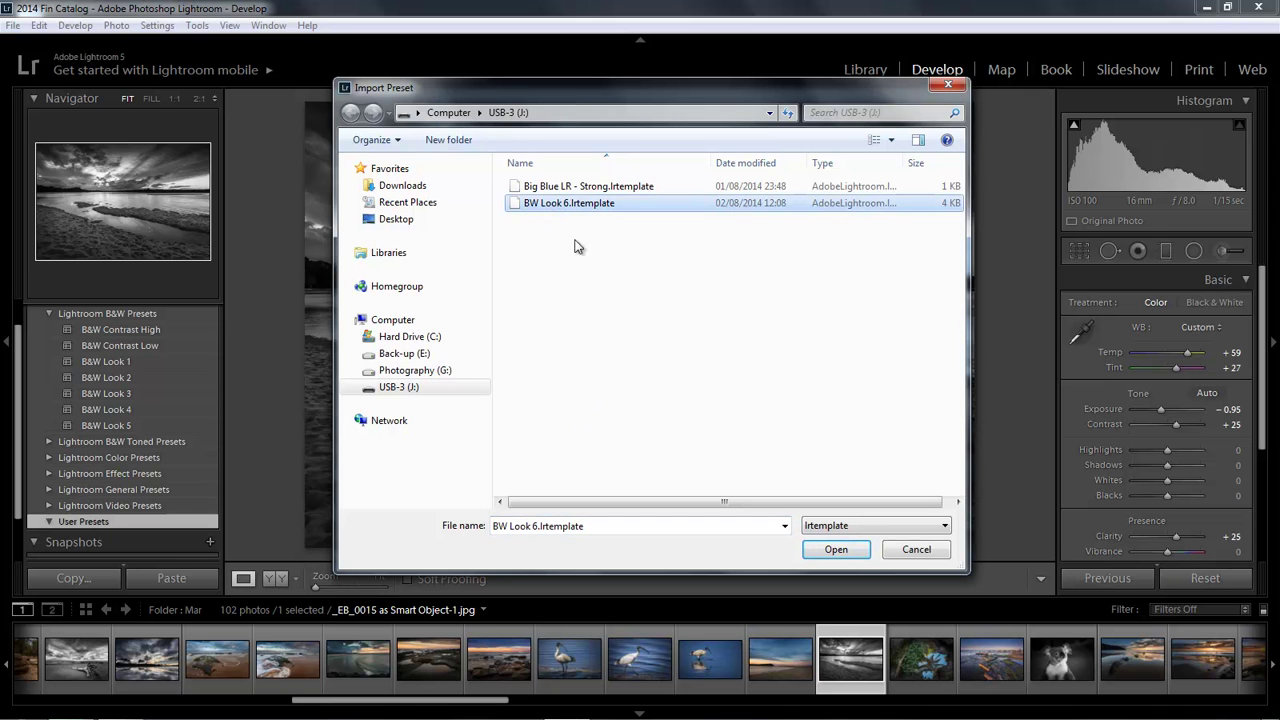
pyautogui.keyDown('shift'); pyautogui.click(552, 190); pyautogui.keyUp('shift')
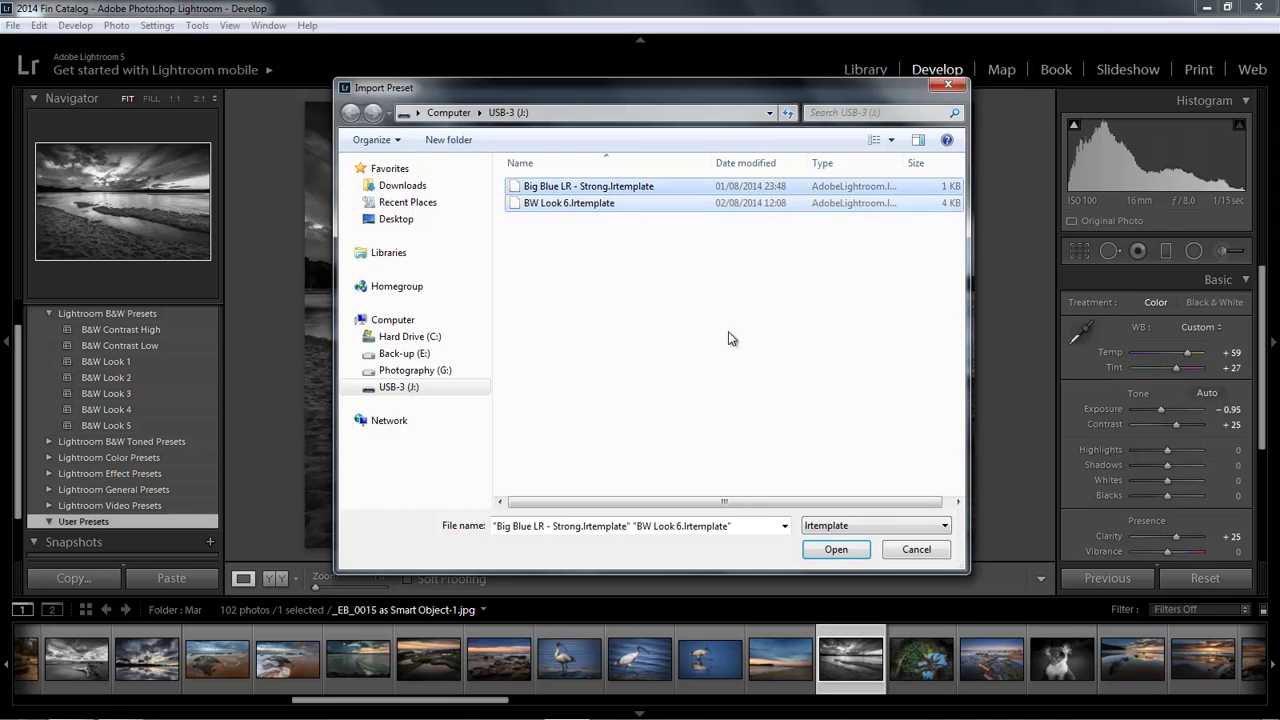
pyautogui.click(837, 551)
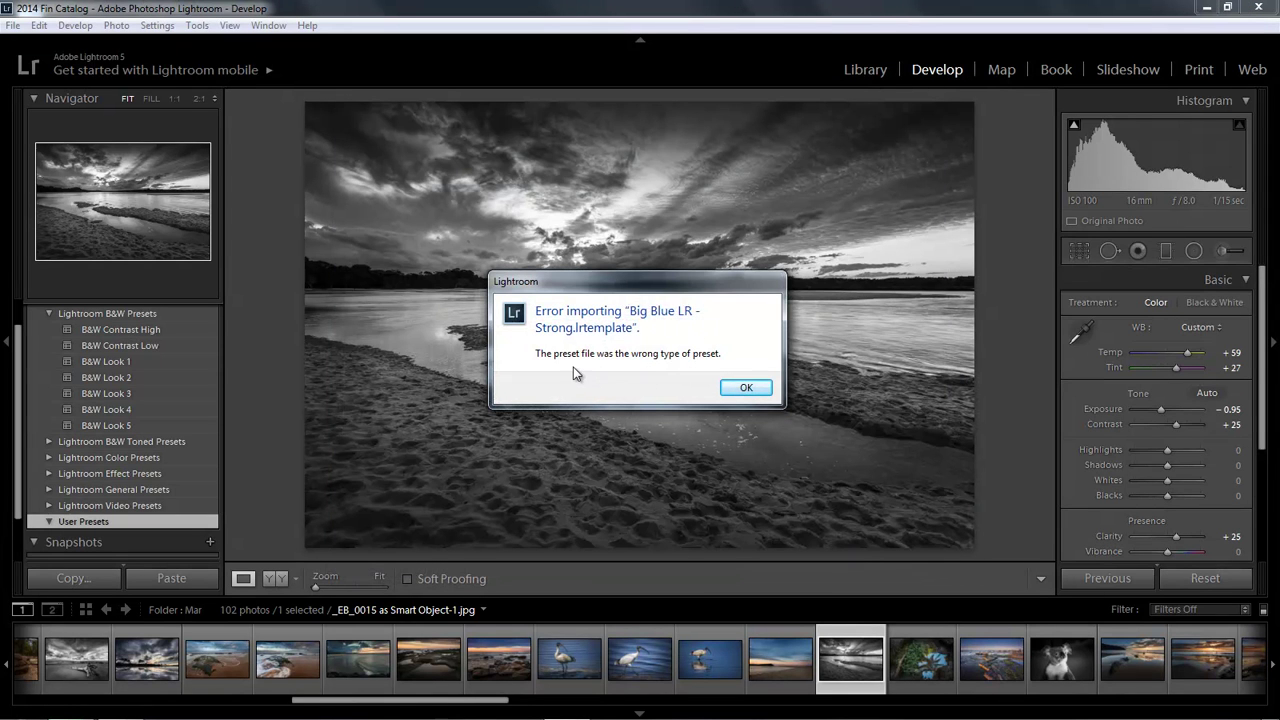
pyautogui.click(745, 392)
pyautogui.click(745, 392)
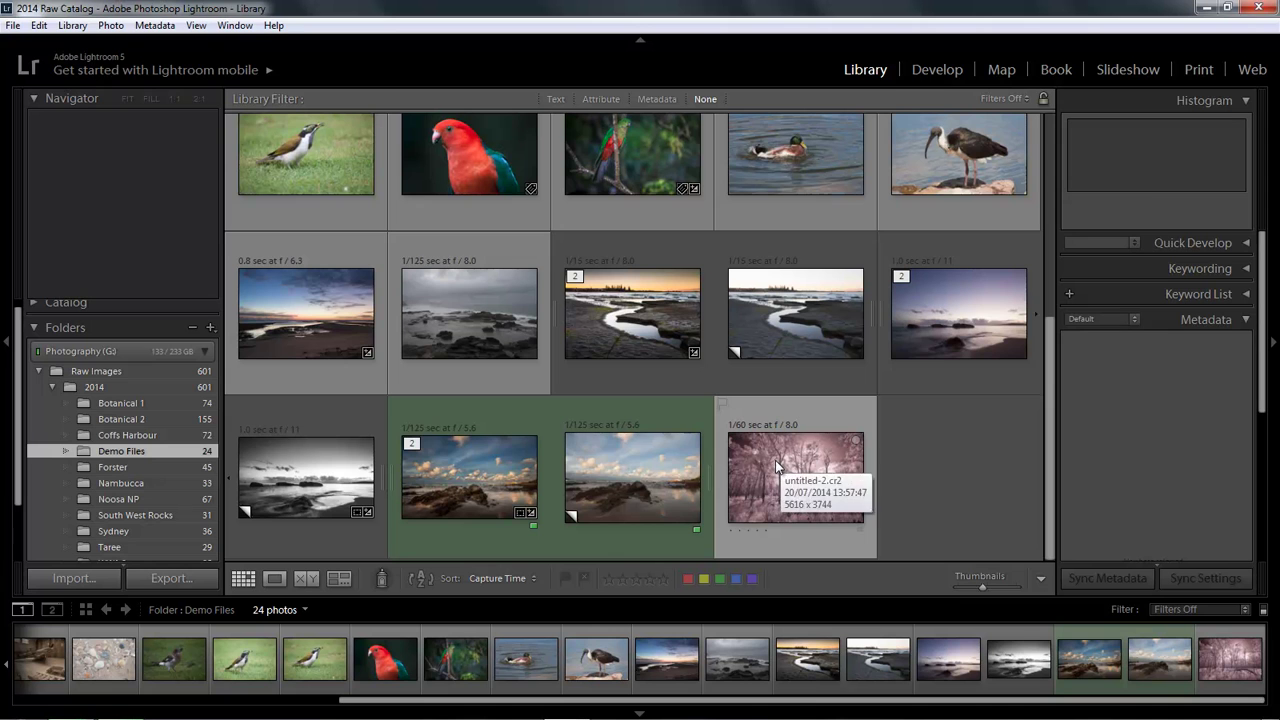
# - Open the forest photo untitled-2.cr2 from Demo Files in the Develop module and set its Saturation to -100 and Clarity to +57
pyautogui.click(775, 460)
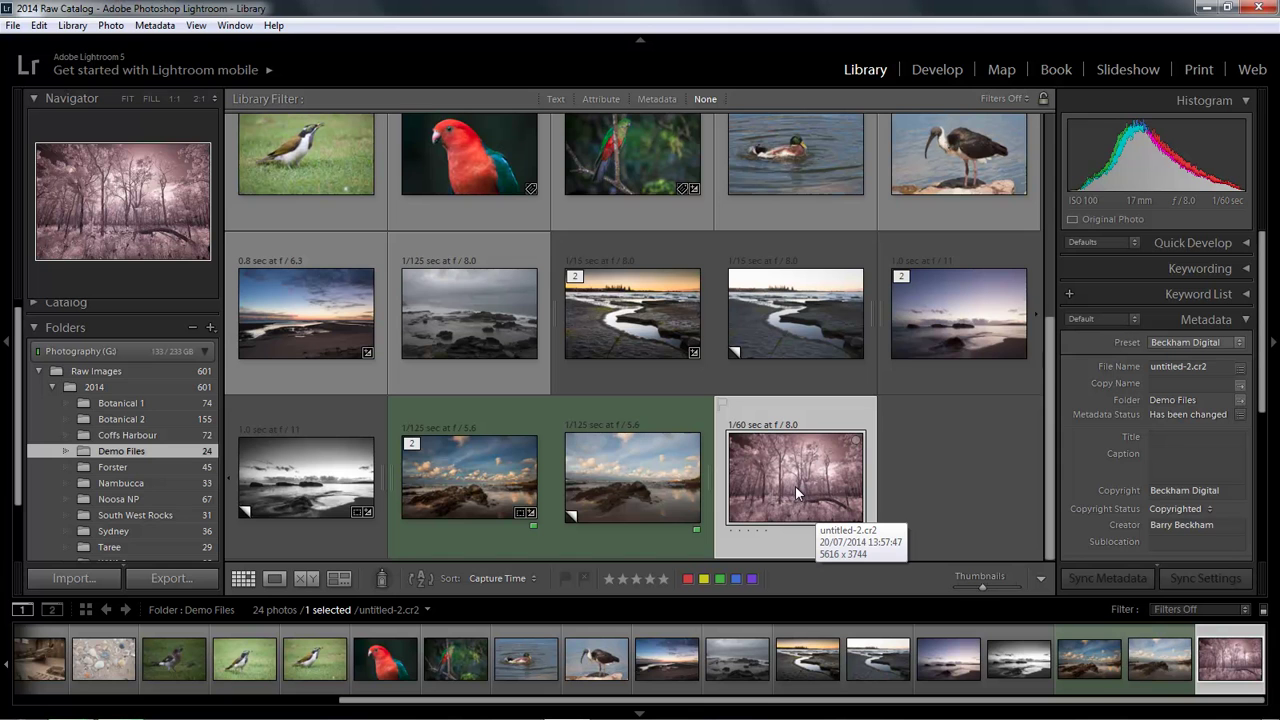
pyautogui.click(939, 69)
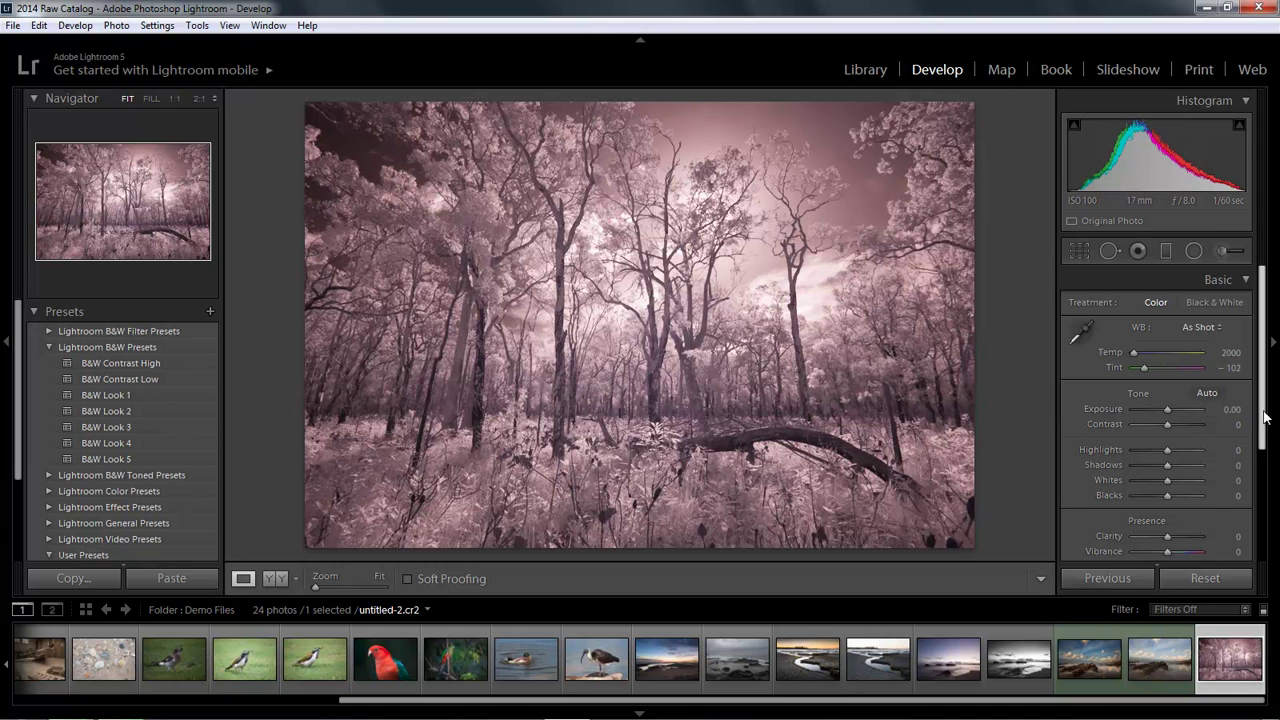
pyautogui.moveTo(1262, 420); pyautogui.dragTo(1265, 458)
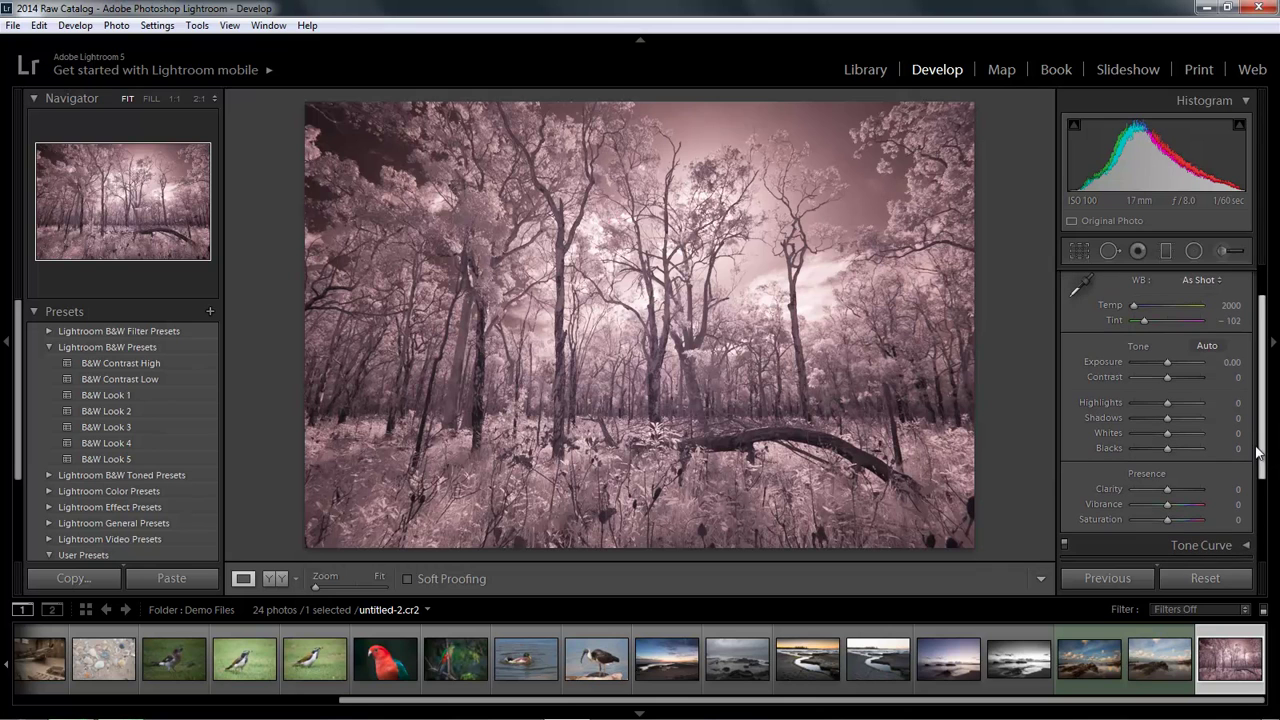
pyautogui.moveTo(1163, 519); pyautogui.dragTo(1120, 528)
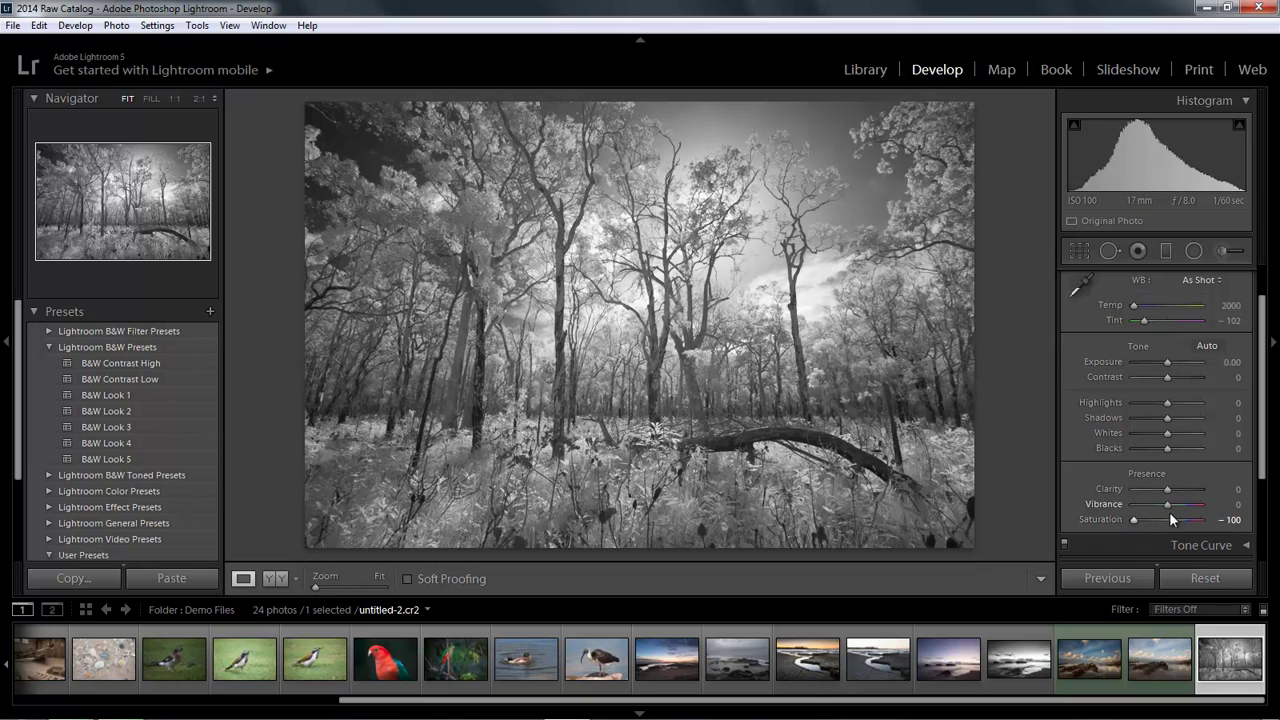
pyautogui.click(1187, 492)
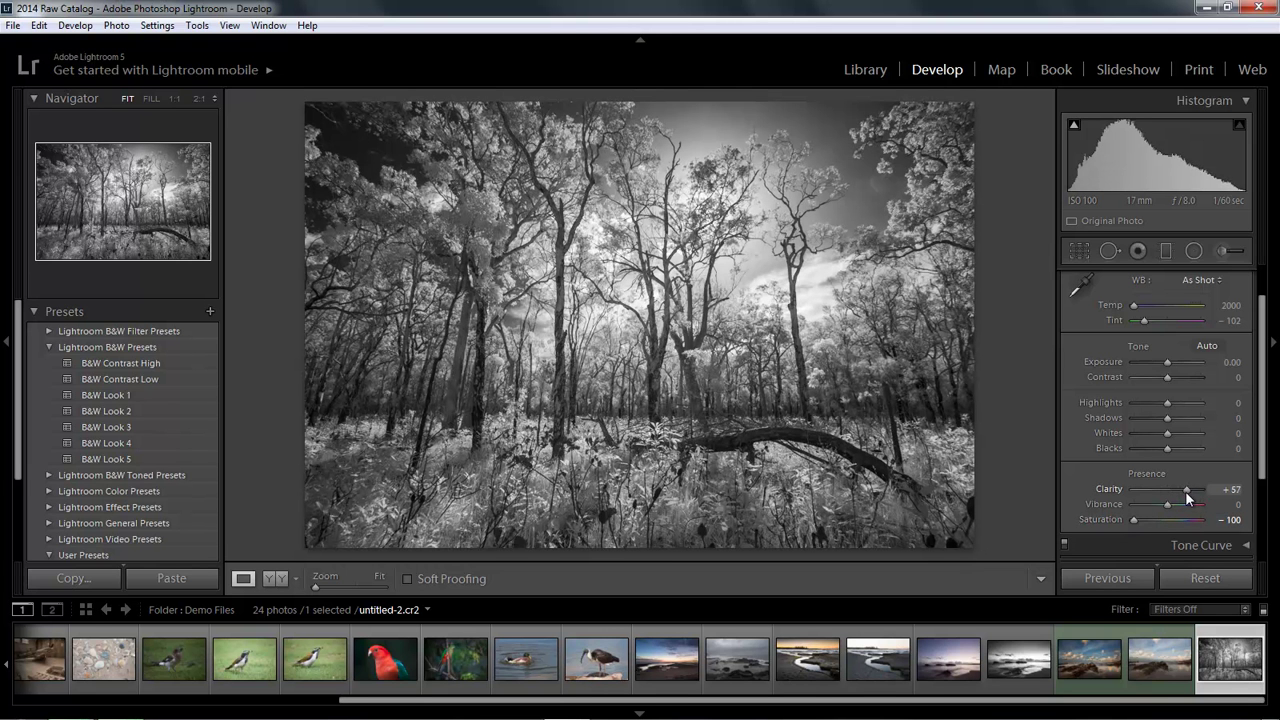
pyautogui.moveTo(1185, 491); pyautogui.dragTo(1183, 493)
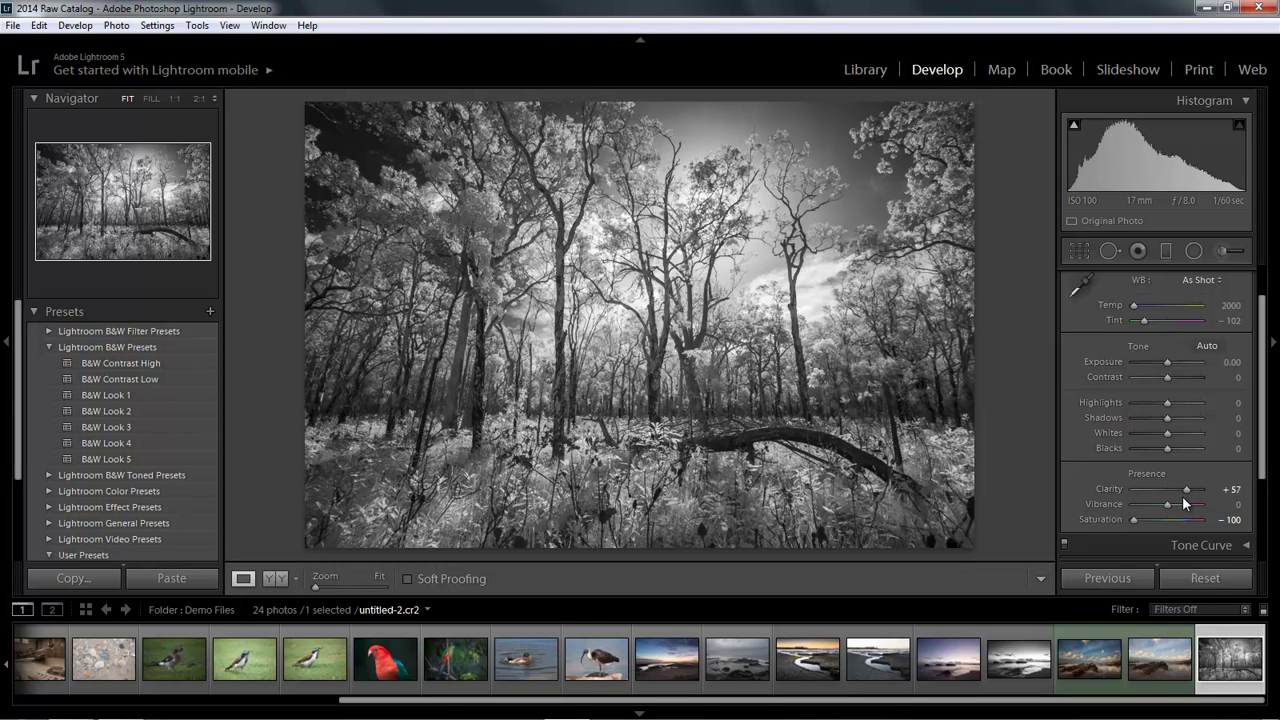